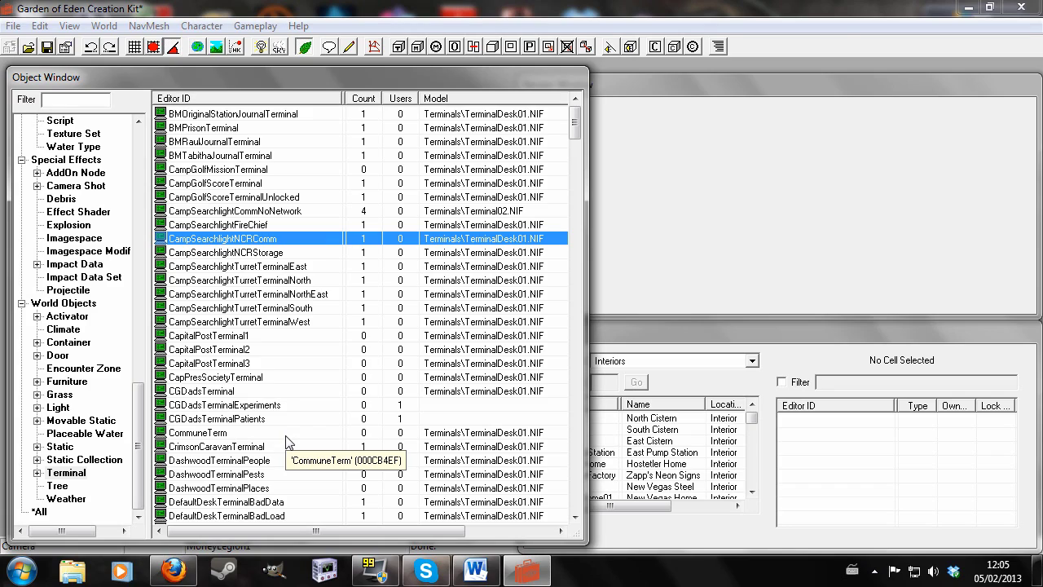
- Look through the existing terminals, opening DashwoodTerminalPeople briefly for inspection
{"action": "left_click", "coordinate": [286, 436]}
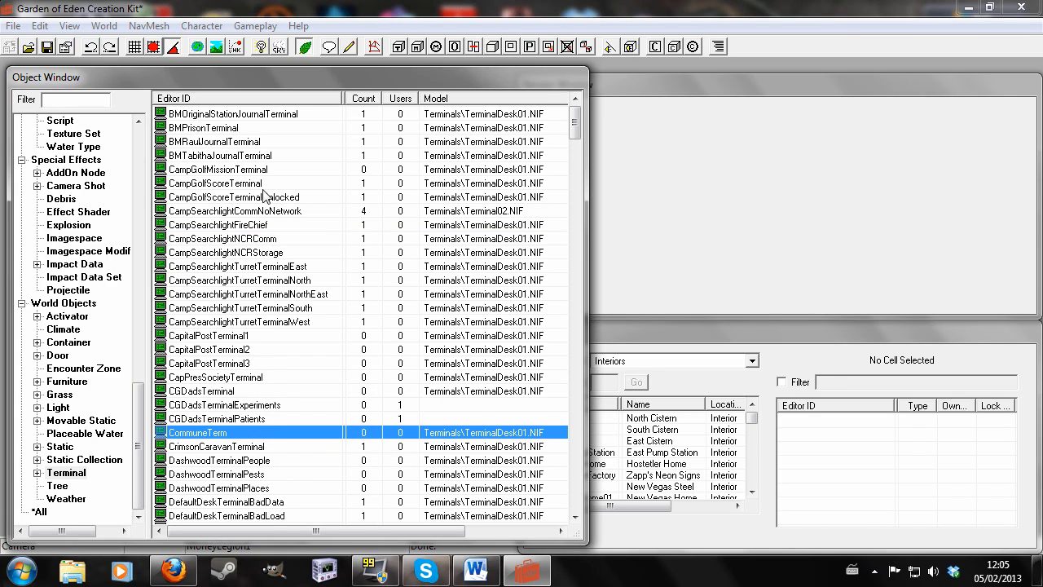
{"action": "double_click", "coordinate": [254, 461]}
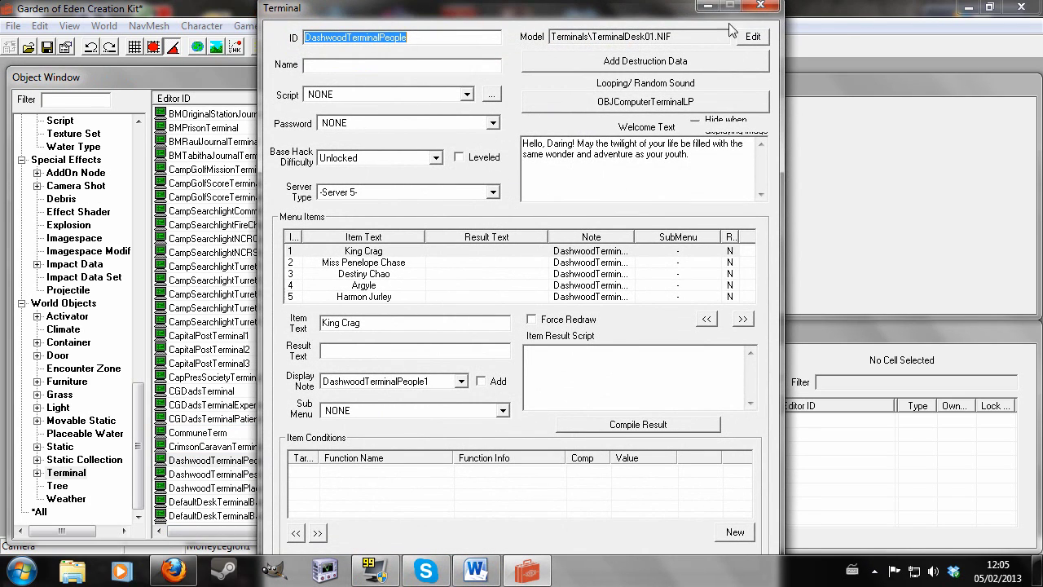
{"action": "left_click", "coordinate": [760, 5]}
{"action": "left_click", "coordinate": [234, 488]}
{"action": "scroll", "coordinate": [236, 464], "scroll_direction": "down", "scroll_amount": 4}
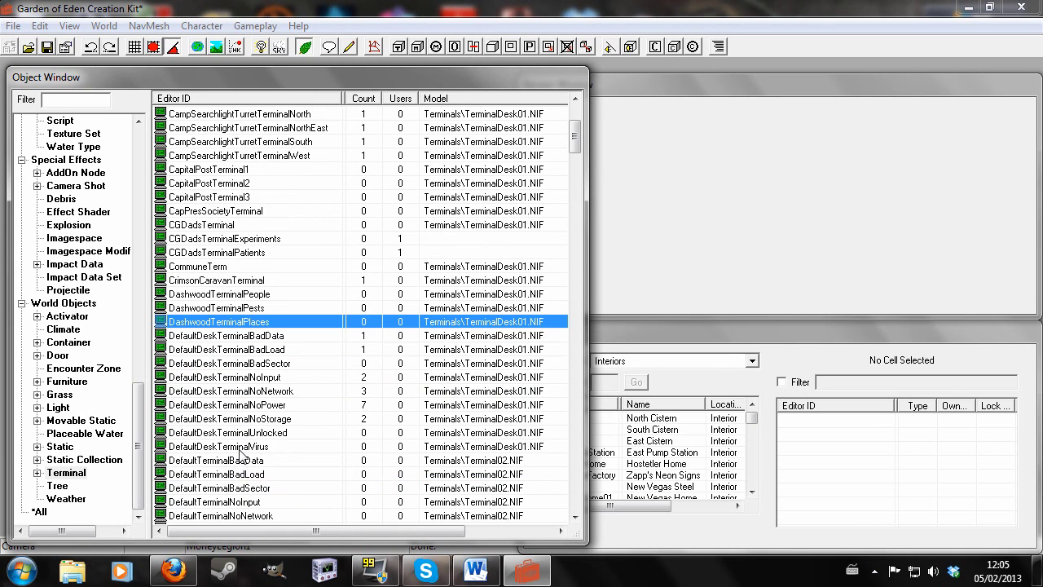
- Copy DefaultDeskTerminalVirus as new object TutorialTerminal named 'Terminal', with its welcome text removed
{"action": "double_click", "coordinate": [242, 448]}
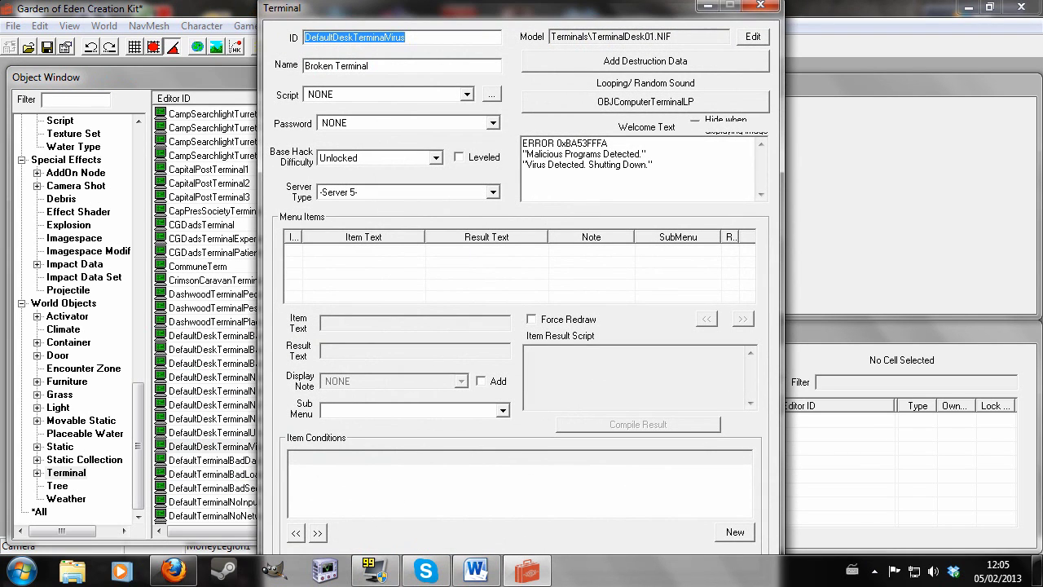
{"action": "key", "text": "Delete"}
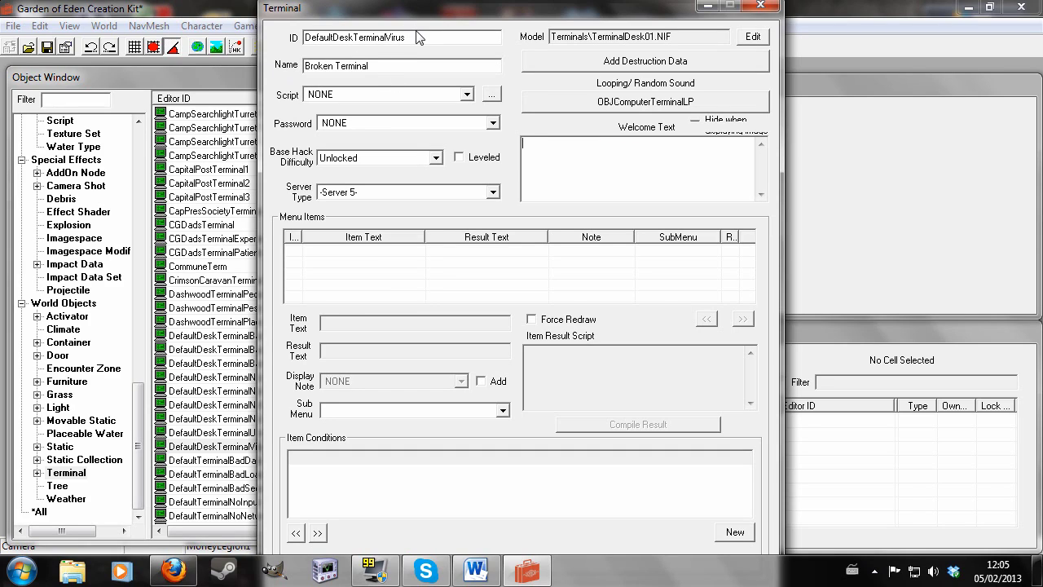
{"action": "left_click_drag", "start_coordinate": [421, 37], "coordinate": [268, 49]}
{"action": "key", "text": "Delete"}
{"action": "type", "text": "TutorialTerminal"}
{"action": "key", "text": "shift+Home"}
{"action": "key", "text": "Delete"}
{"action": "key", "text": "Return"}
{"action": "left_click", "coordinate": [550, 350]}
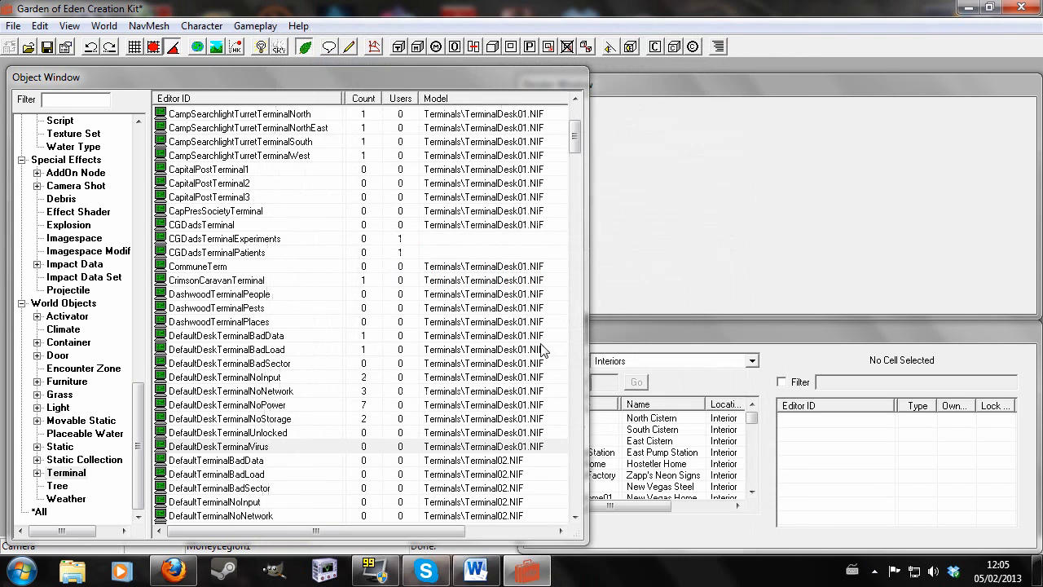
- Filter the Object Window for 'tutorial' and open TutorialTerminal
{"action": "left_click", "coordinate": [49, 99]}
{"action": "type", "text": "tutor"}
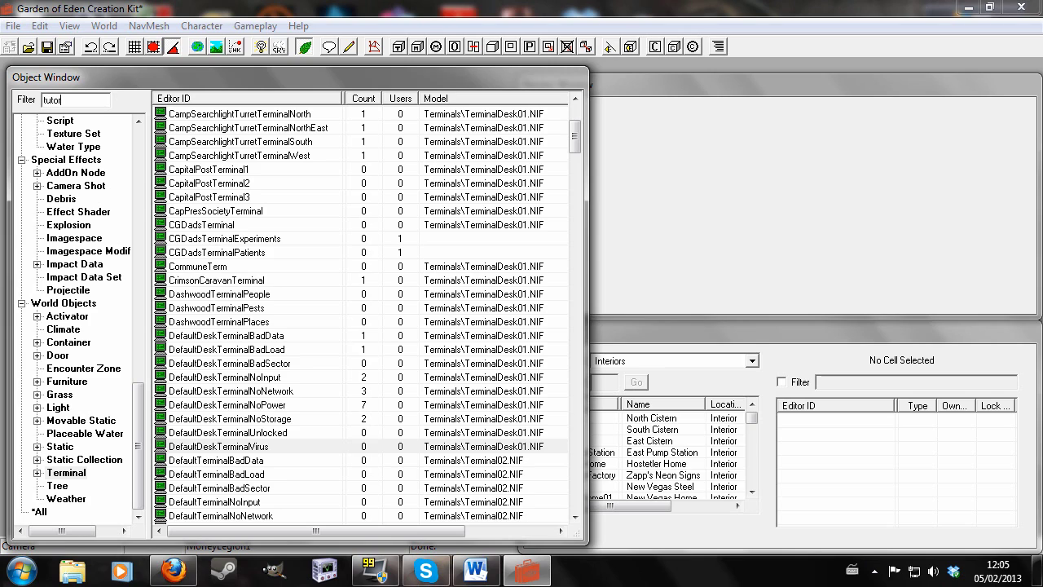
{"action": "type", "text": "ial"}
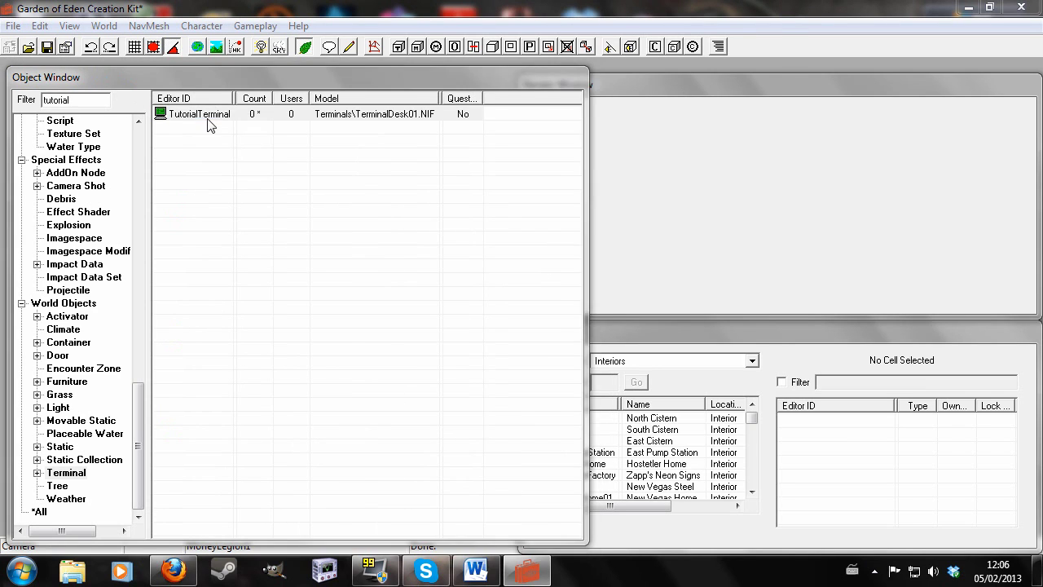
{"action": "double_click", "coordinate": [207, 118]}
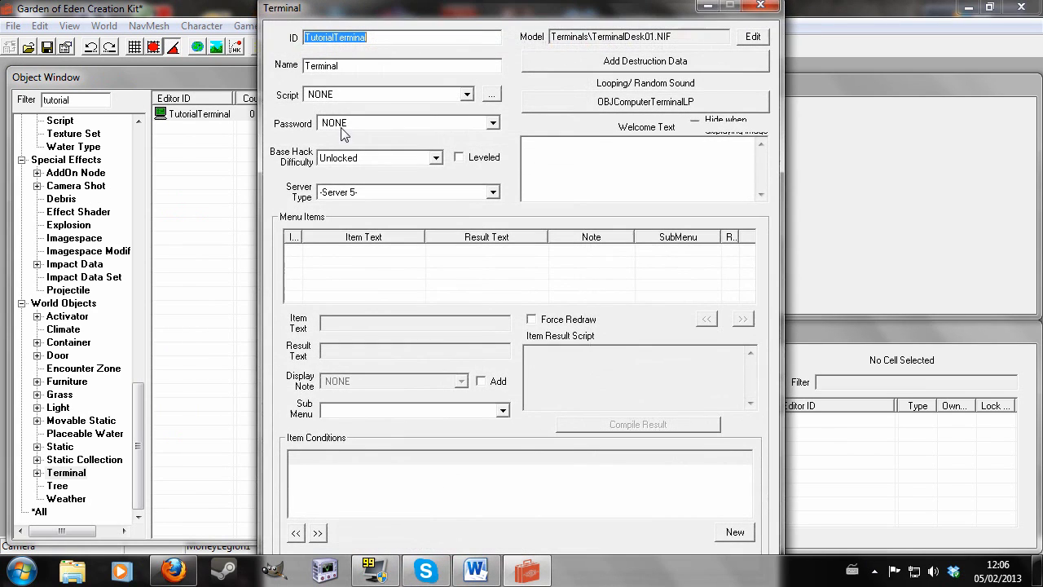
- Add a menu item with Item Text 'Read the Note' and close the editor
{"action": "right_click", "coordinate": [356, 254]}
{"action": "left_click", "coordinate": [393, 264]}
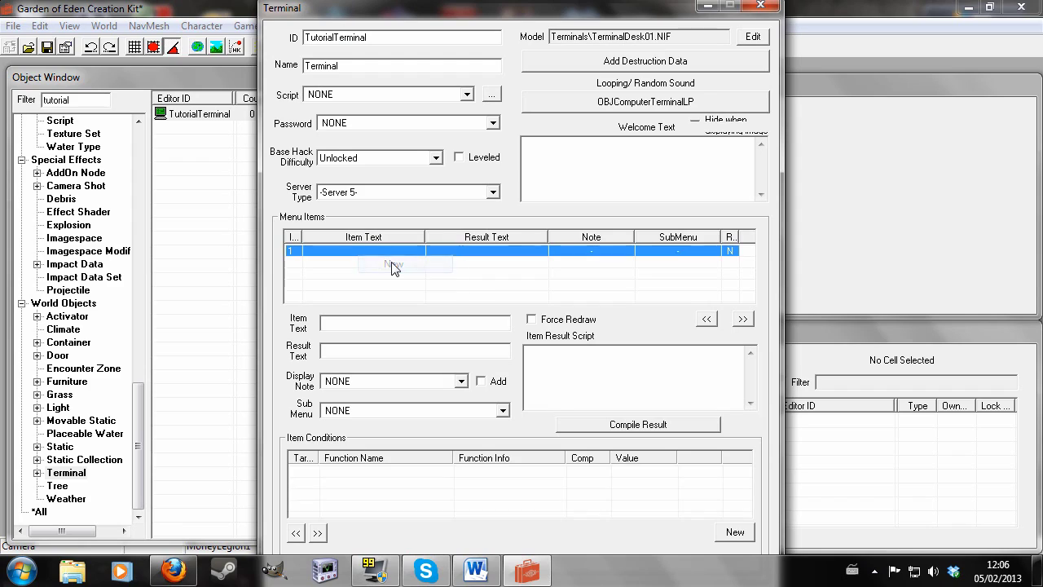
{"action": "left_click", "coordinate": [375, 323]}
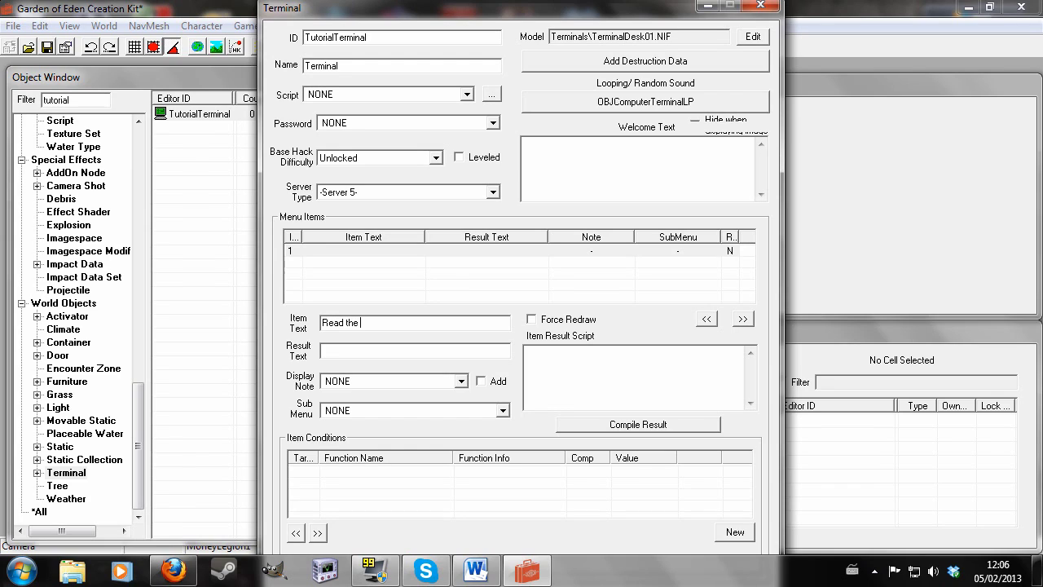
{"action": "type", "text": "Read the Note"}
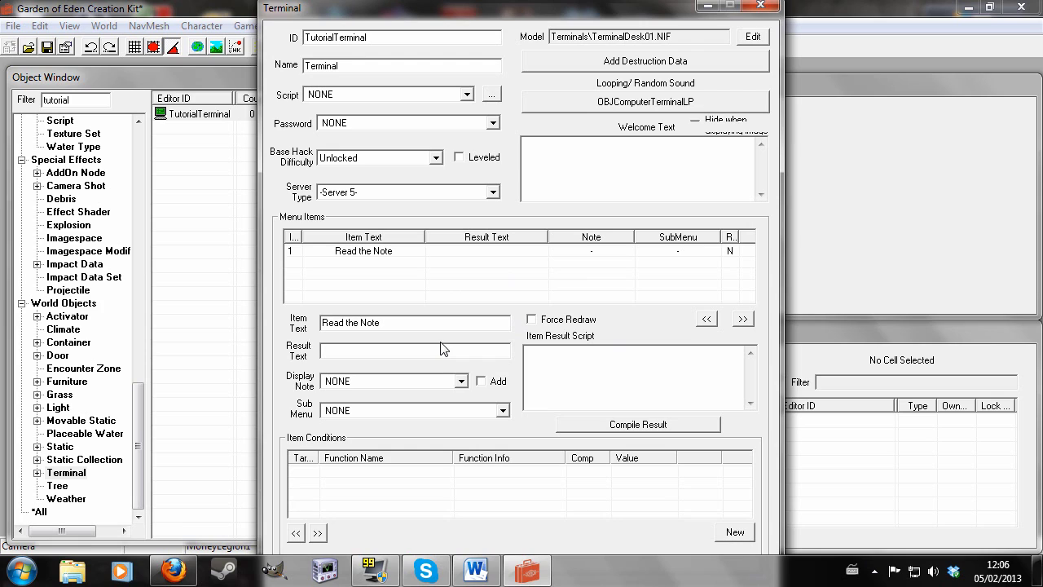
{"action": "key", "text": "Return"}
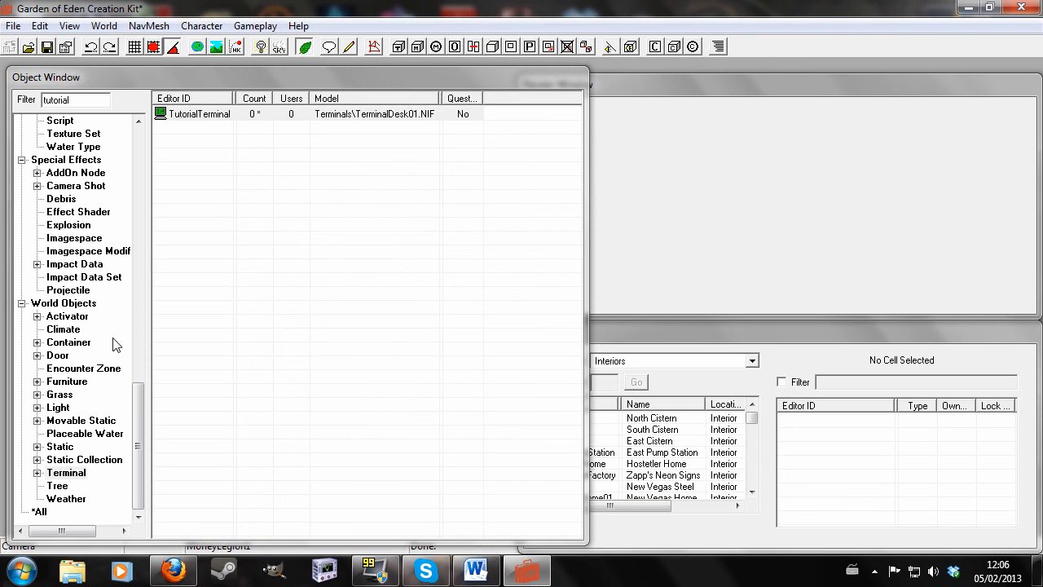
- Switch the Object Window to Items > Note and clear the 'tutorial' filter
{"action": "left_click_drag", "start_coordinate": [141, 395], "coordinate": [145, 232]}
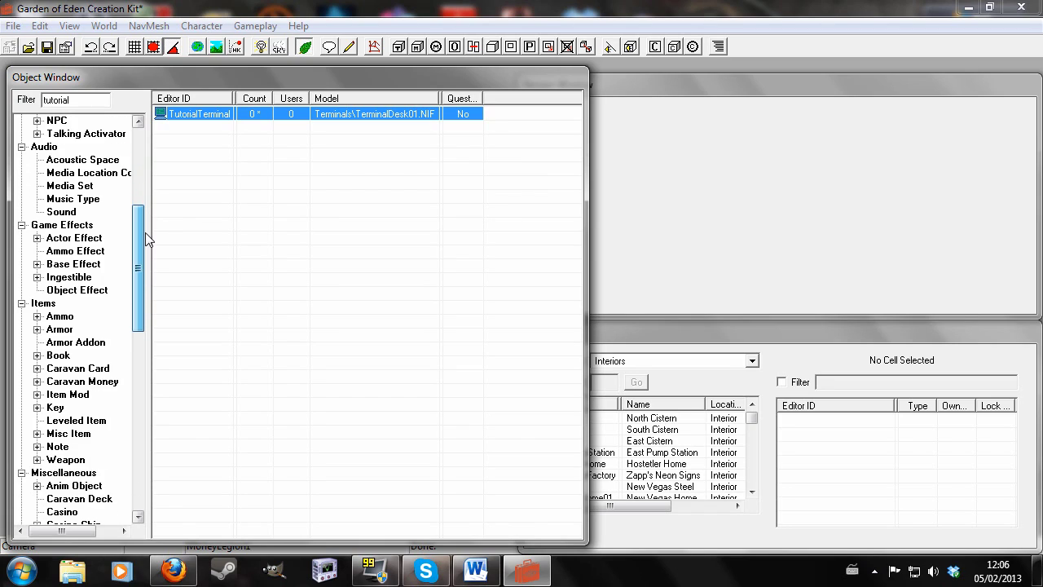
{"action": "left_click", "coordinate": [57, 446]}
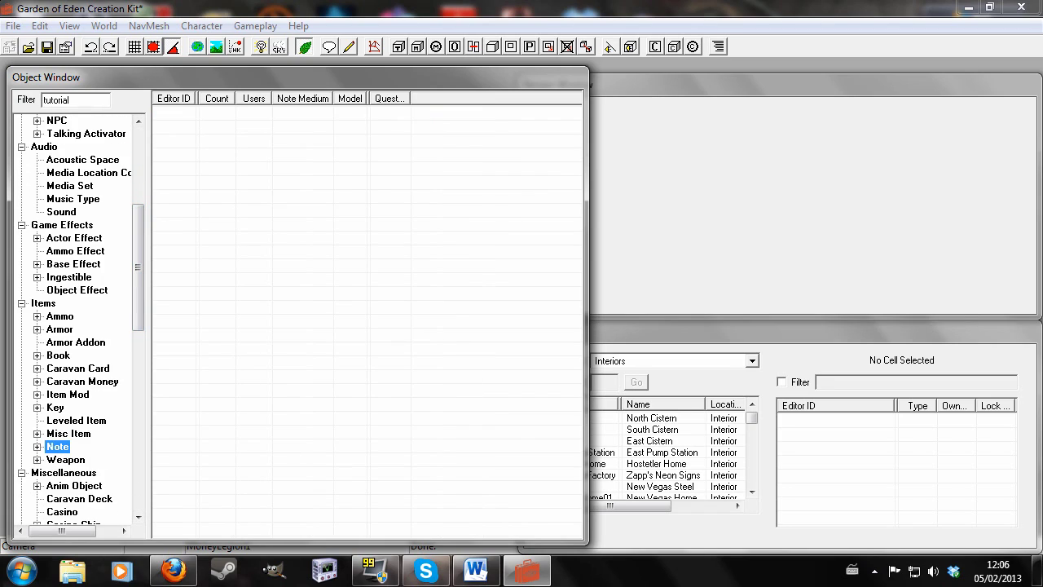
{"action": "key", "text": "shift+Tab"}
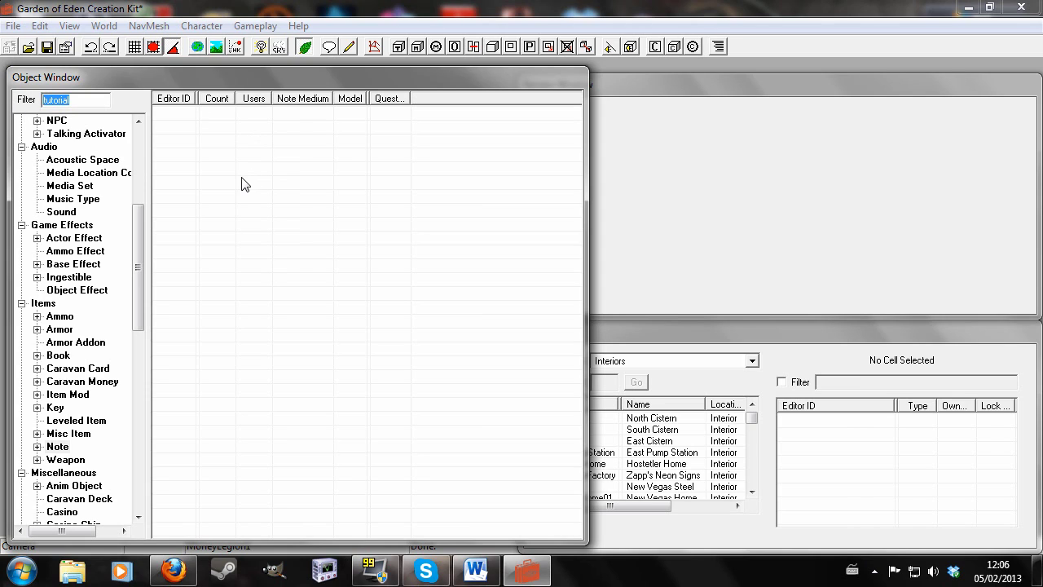
{"action": "key", "text": "BackSpace"}
- Browse AWMNotePassword and BMRepairNote3, then start and cancel a blank new note
{"action": "left_click", "coordinate": [221, 169]}
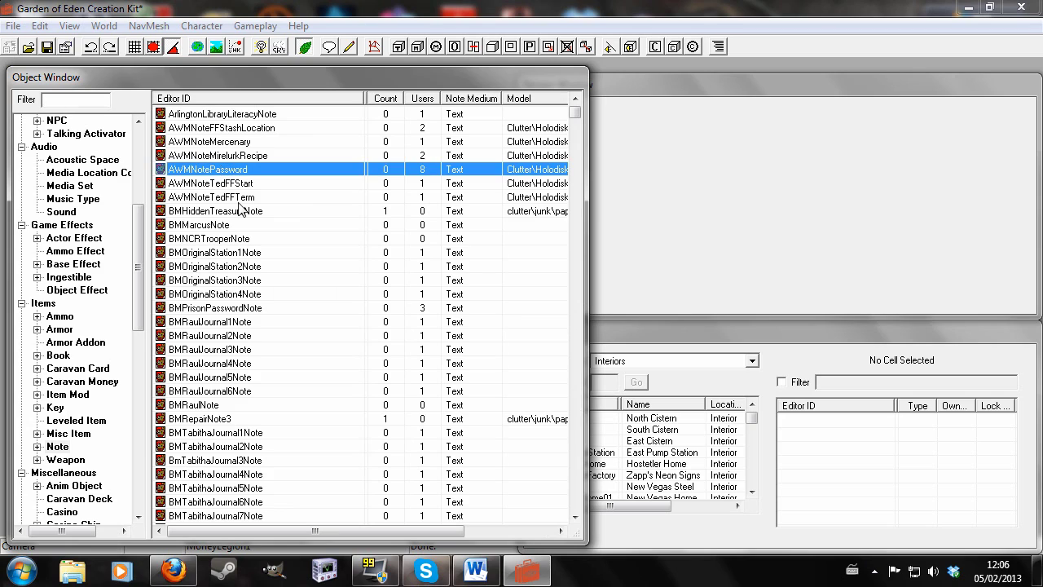
{"action": "left_click", "coordinate": [228, 421]}
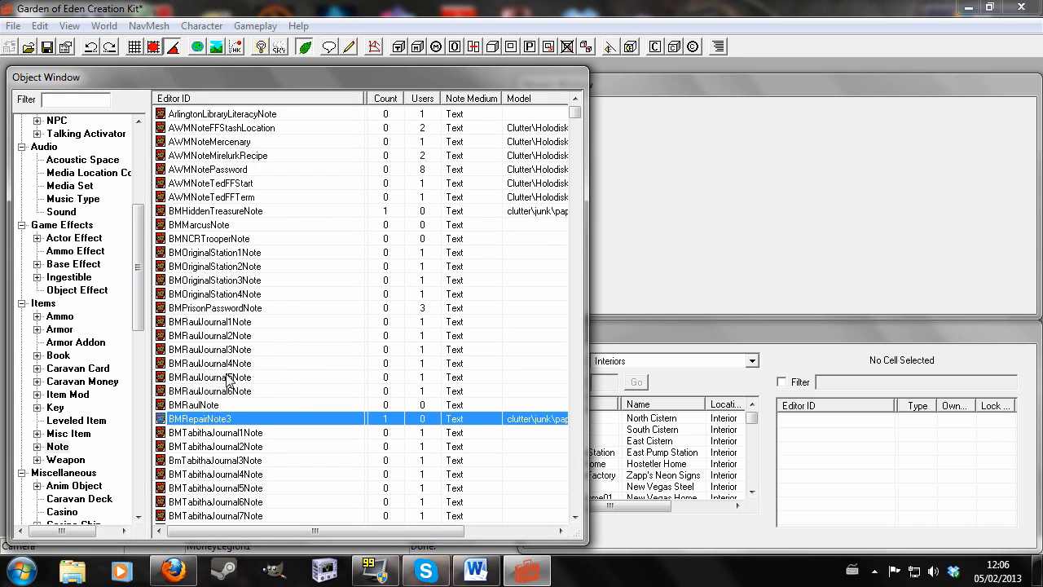
{"action": "right_click", "coordinate": [238, 229]}
{"action": "left_click", "coordinate": [276, 241]}
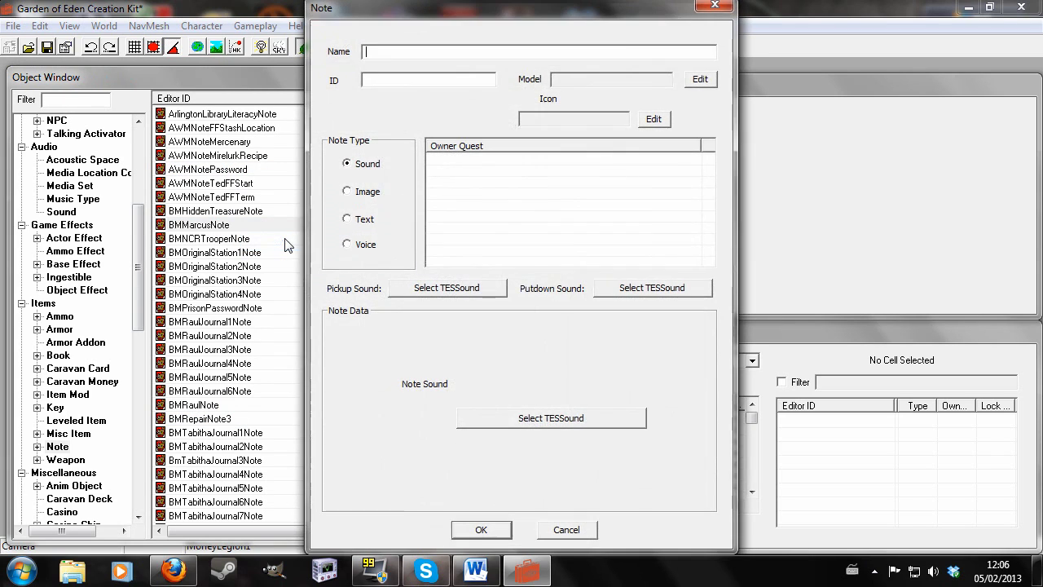
{"action": "key", "text": "Escape"}
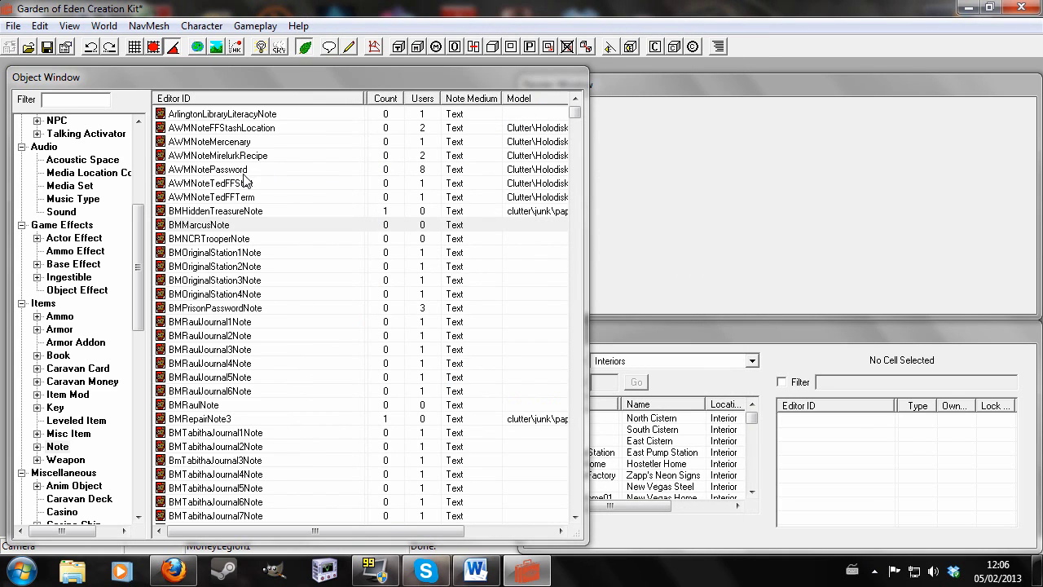
- Copy AWMNotePassword as TutorialNote named 'The Note', text 'This the note that you'll read'
{"action": "double_click", "coordinate": [245, 169]}
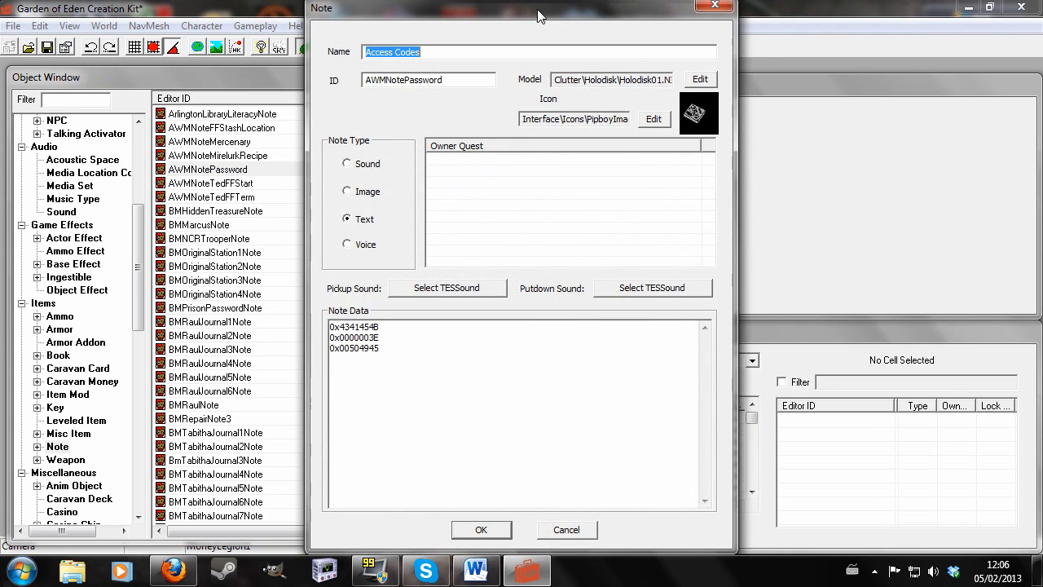
{"action": "type", "text": "Th"}
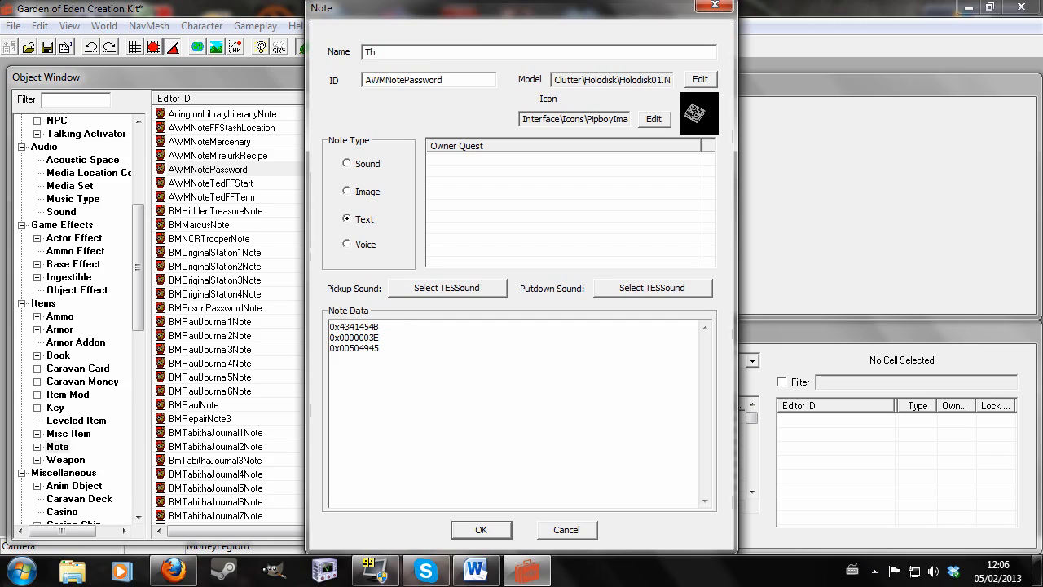
{"action": "type", "text": "e Note"}
{"action": "key", "text": "Tab"}
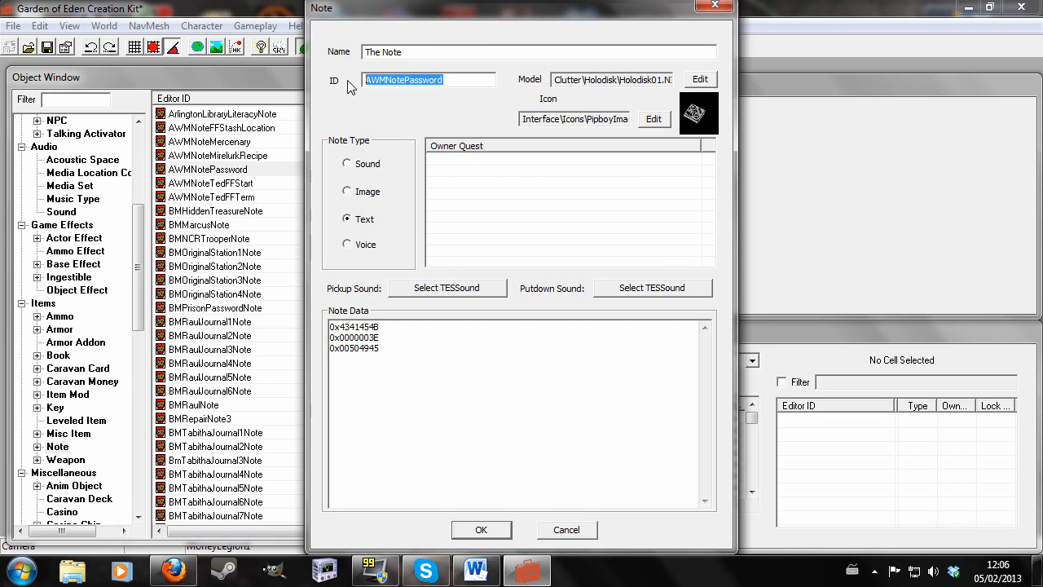
{"action": "type", "text": "TutorialNote"}
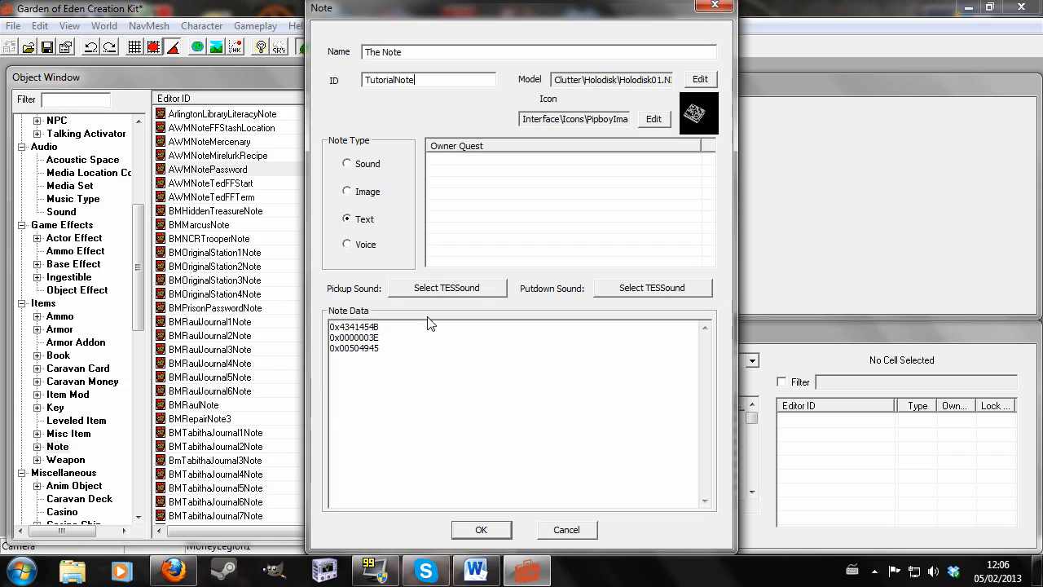
{"action": "left_click_drag", "start_coordinate": [380, 348], "coordinate": [210, 231]}
{"action": "key", "text": "Delete"}
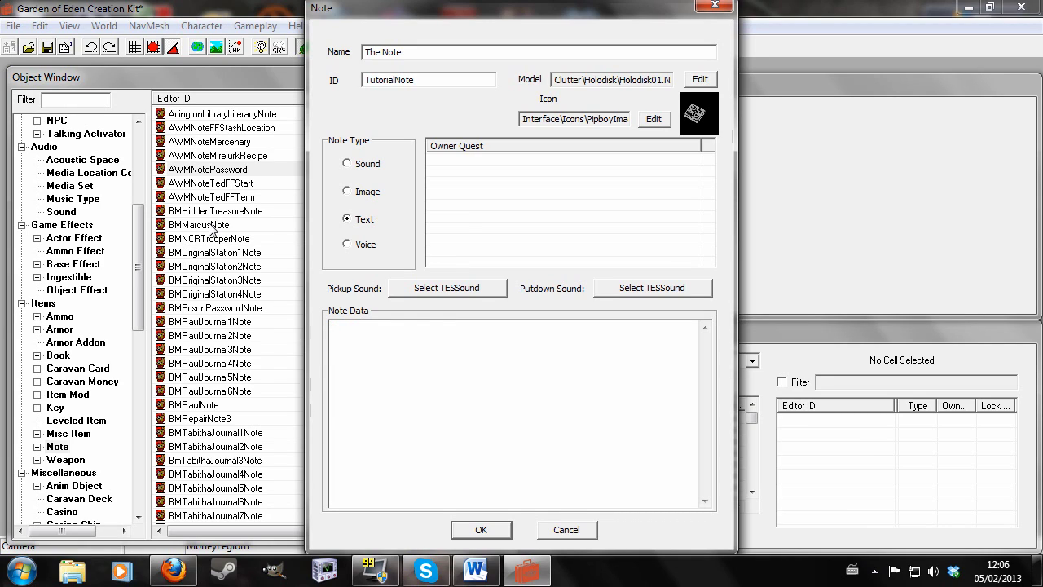
{"action": "type", "text": "This the note that you'l"}
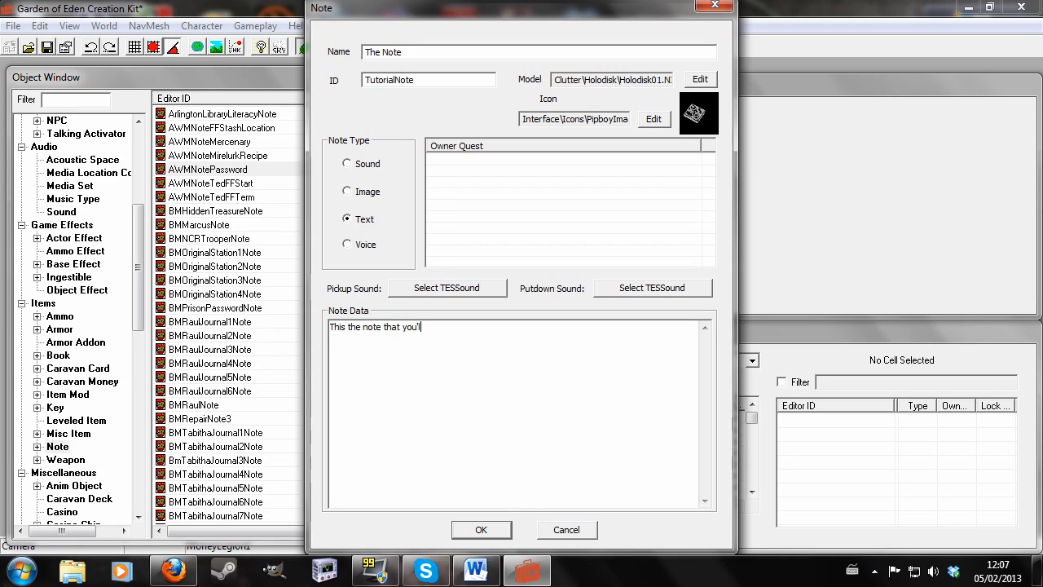
{"action": "type", "text": "l readd"}
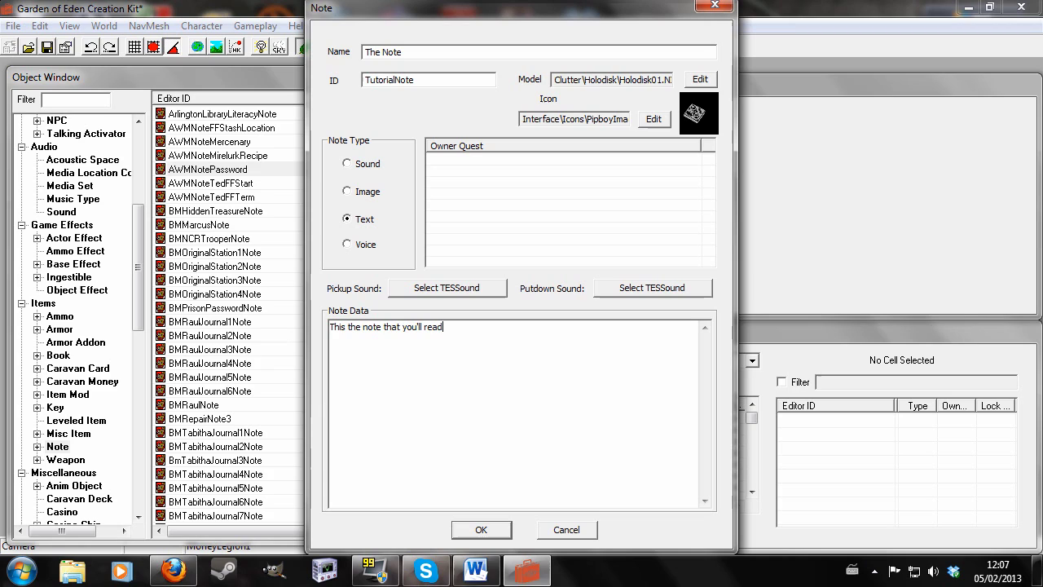
{"action": "left_click", "coordinate": [499, 529]}
- Confirm the new note object, then filter Terminals for 'tutorial' and open TutorialTerminal
{"action": "left_click", "coordinate": [542, 353]}
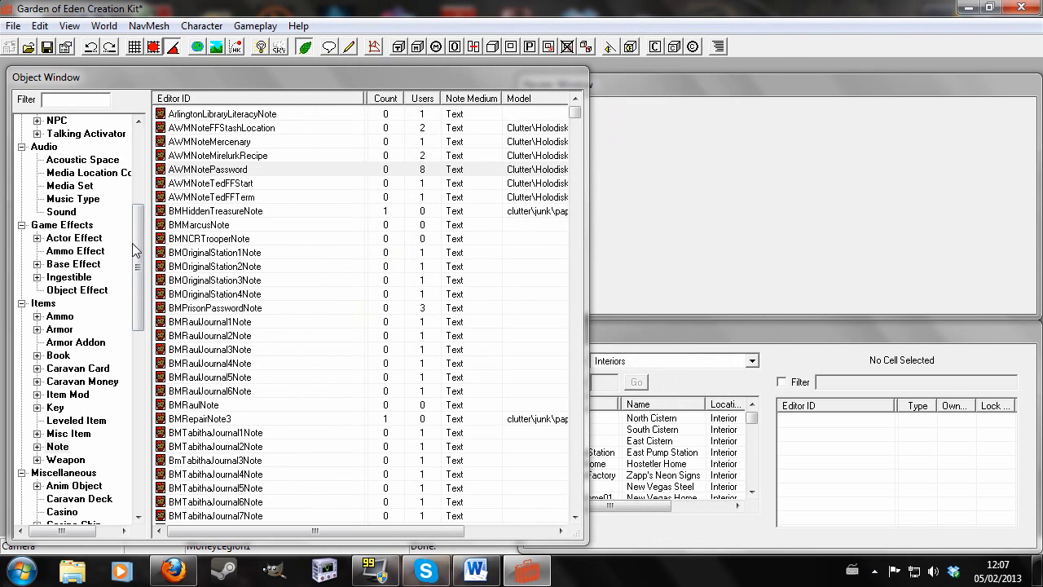
{"action": "scroll", "coordinate": [82, 477], "scroll_direction": "down", "scroll_amount": 15}
{"action": "left_click", "coordinate": [82, 477]}
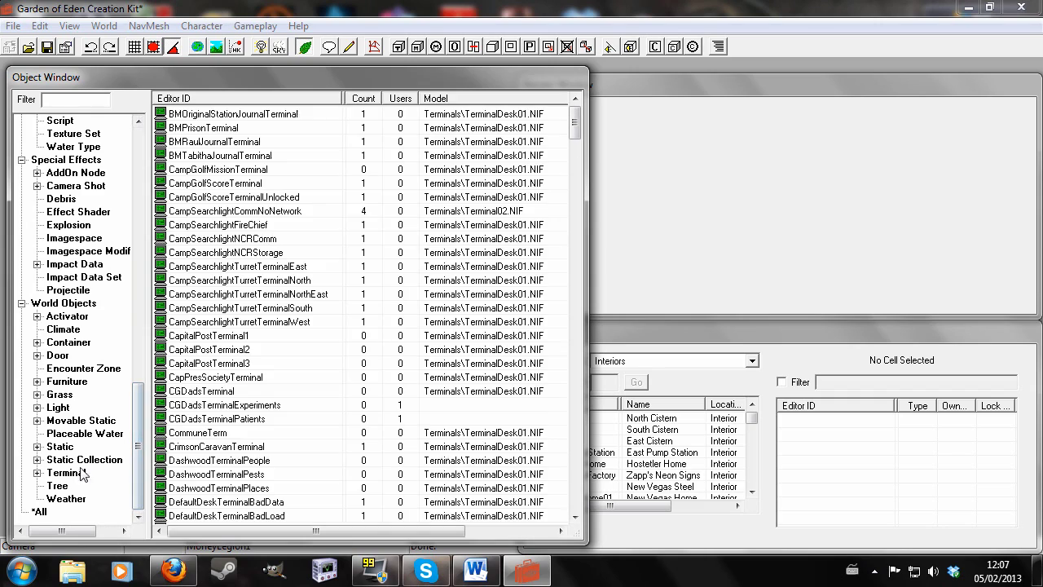
{"action": "left_click", "coordinate": [57, 99]}
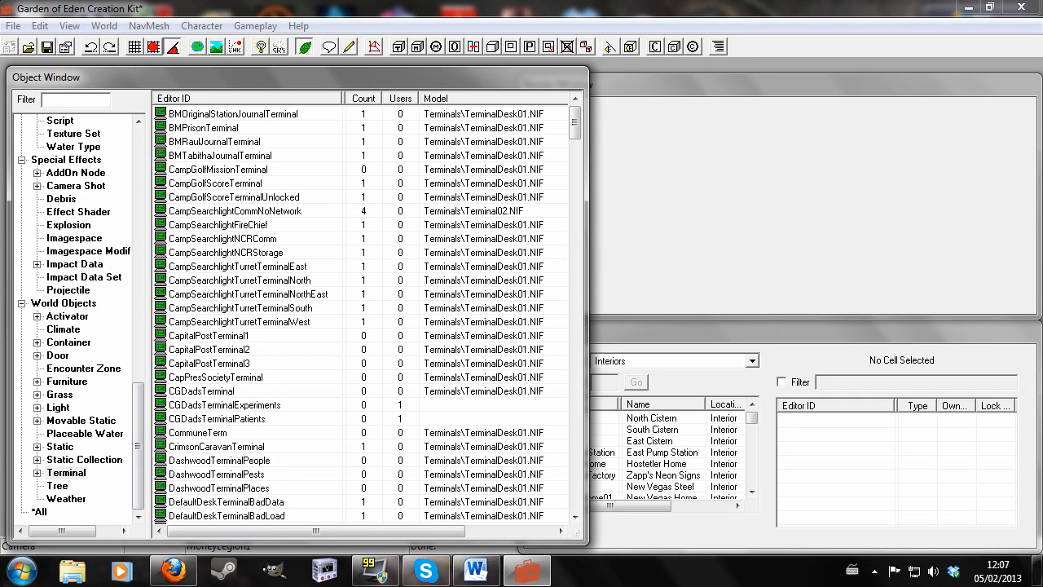
{"action": "type", "text": "tutorial"}
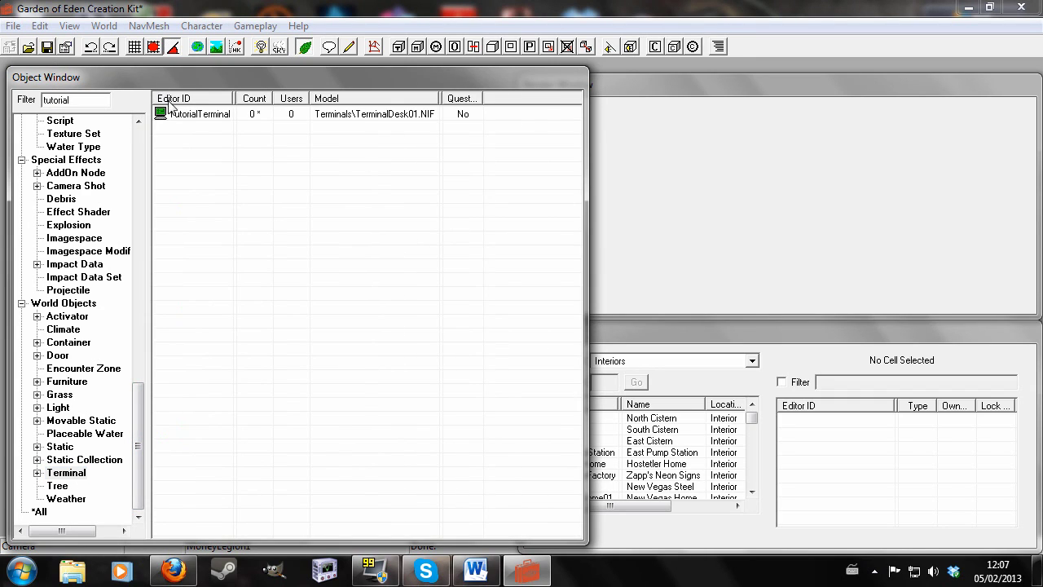
{"action": "double_click", "coordinate": [197, 115]}
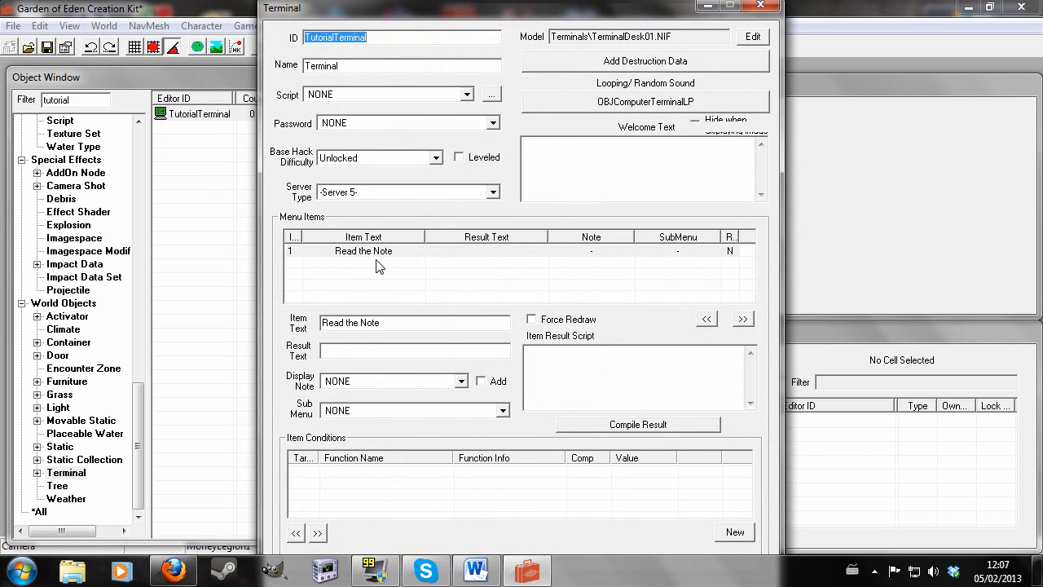
- Make Read the Note display TutorialNote with the Add checkbox ticked
{"action": "left_click", "coordinate": [372, 252]}
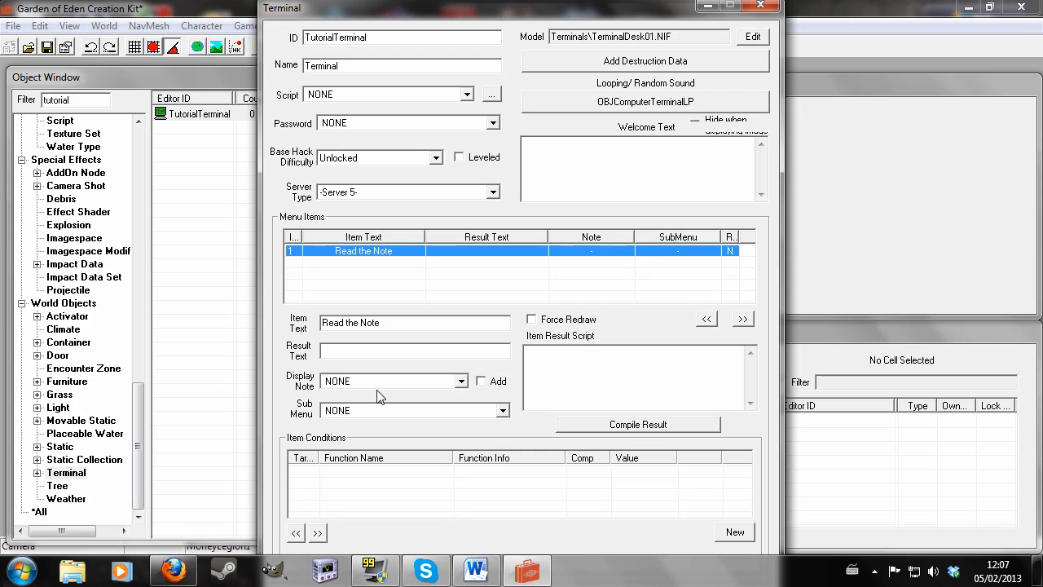
{"action": "left_click", "coordinate": [462, 382]}
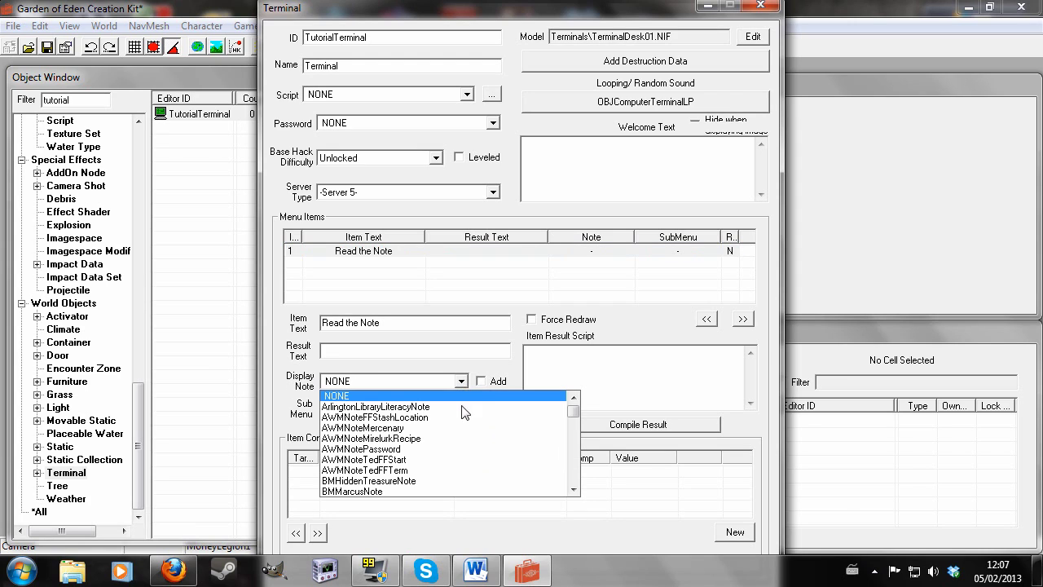
{"action": "type", "text": "tut"}
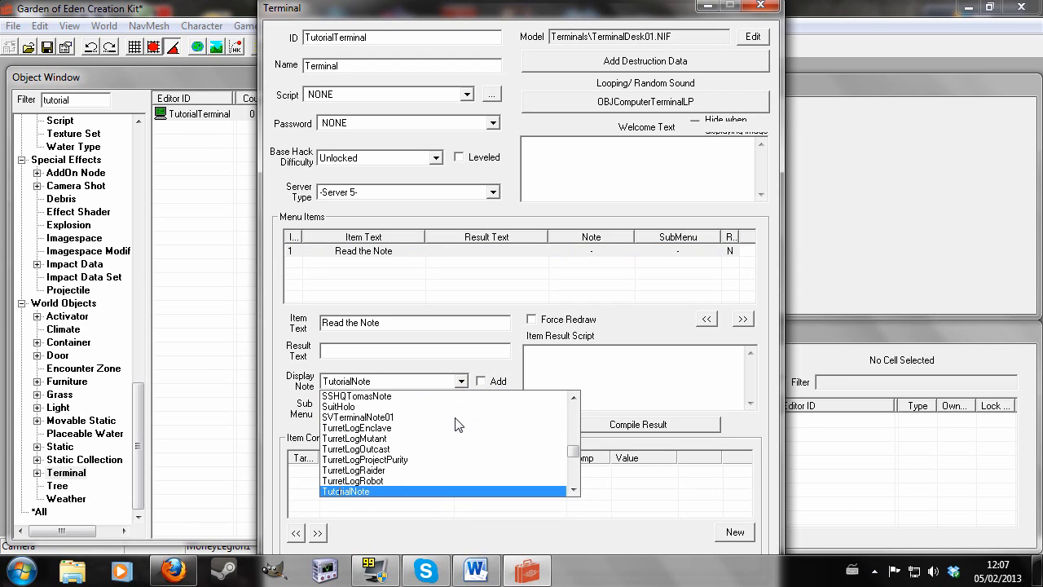
{"action": "left_click", "coordinate": [428, 492]}
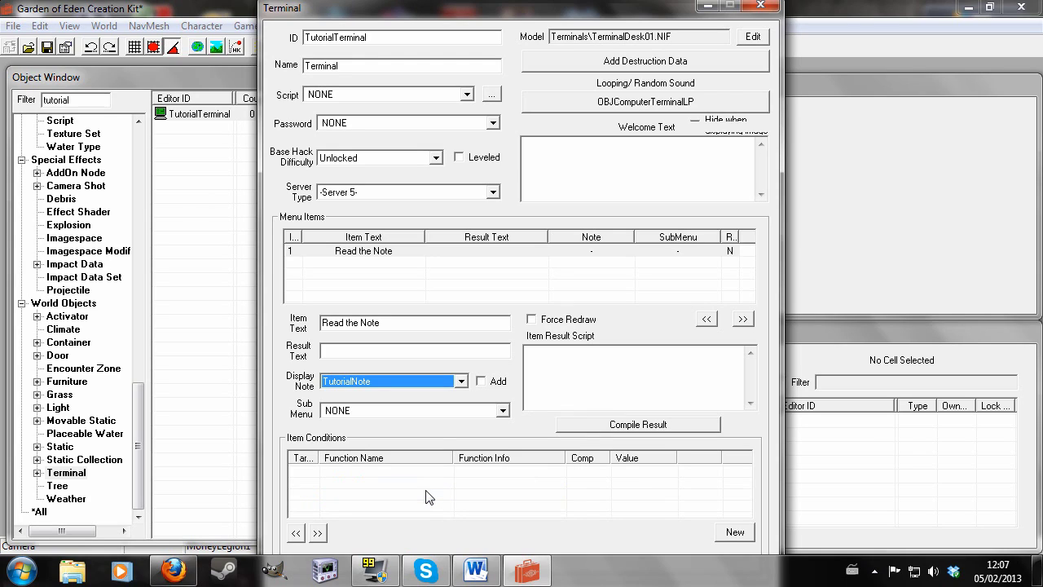
{"action": "left_click", "coordinate": [373, 301]}
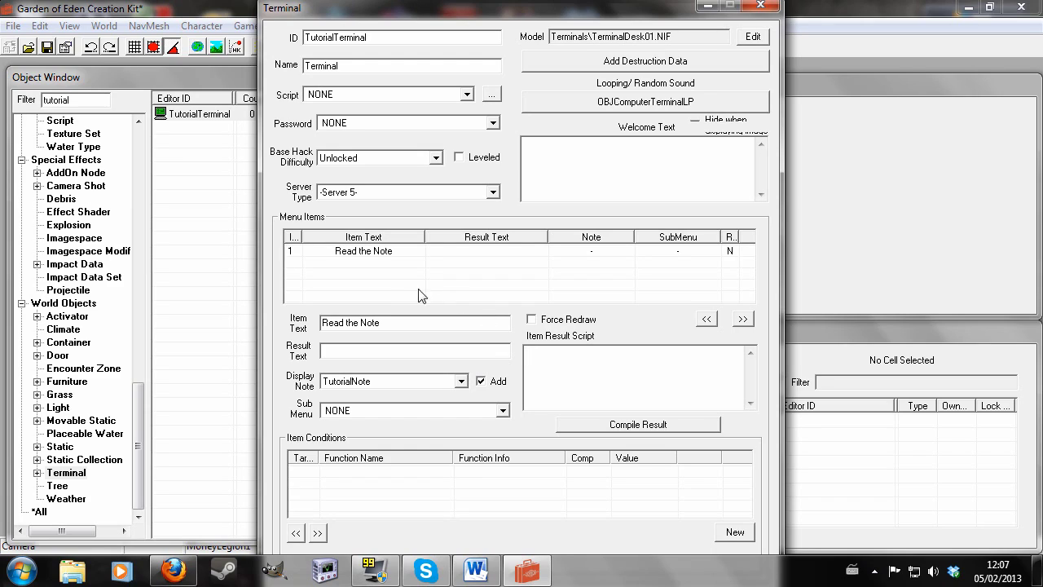
{"action": "left_click", "coordinate": [364, 254]}
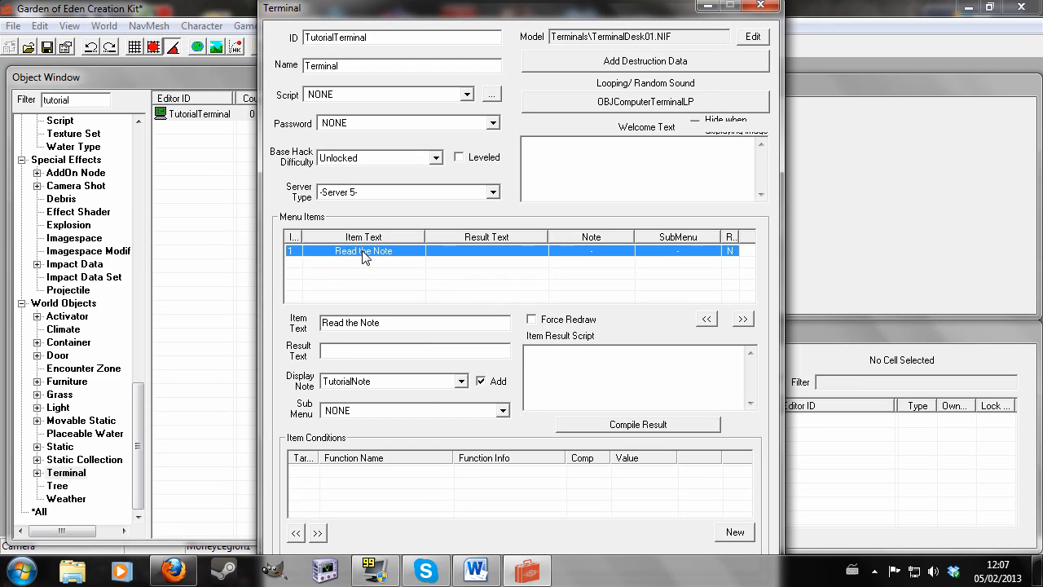
- Give Read the Note the item condition GetHasNote 'TutorialNote' == 0
{"action": "right_click", "coordinate": [414, 494]}
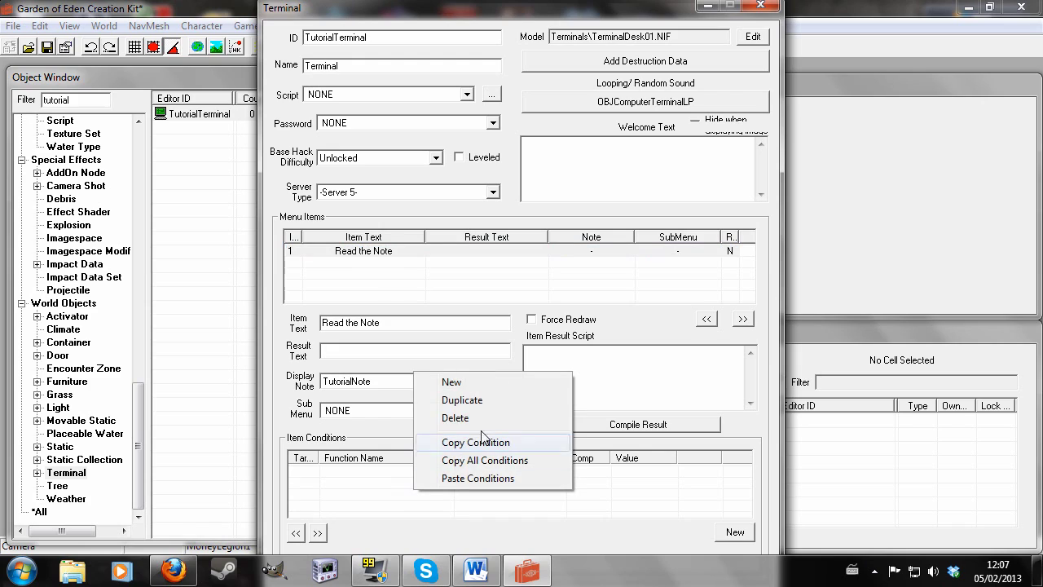
{"action": "left_click", "coordinate": [456, 382]}
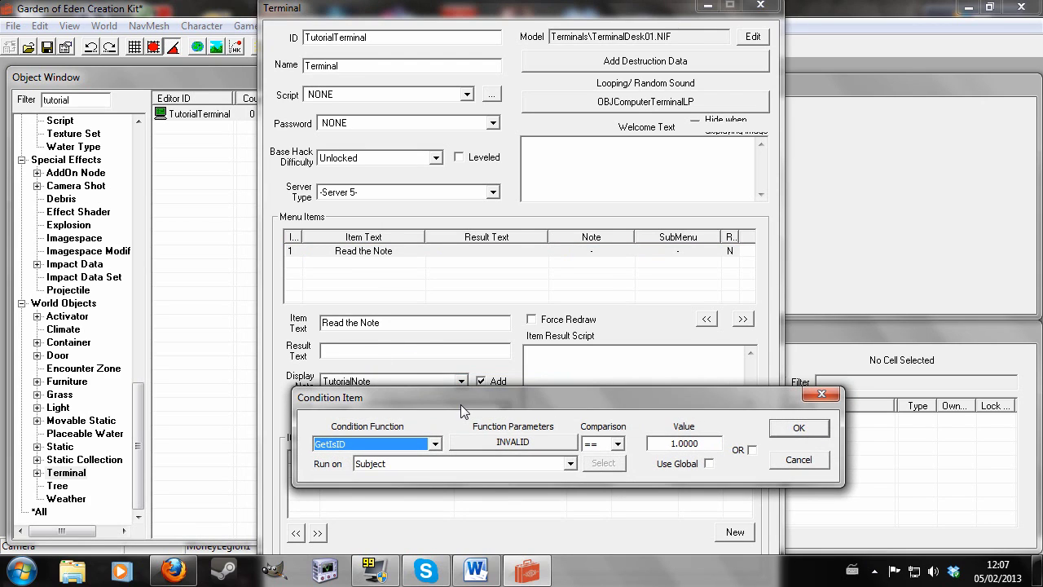
{"action": "type", "text": "GetHasNote"}
{"action": "left_click", "coordinate": [524, 441]}
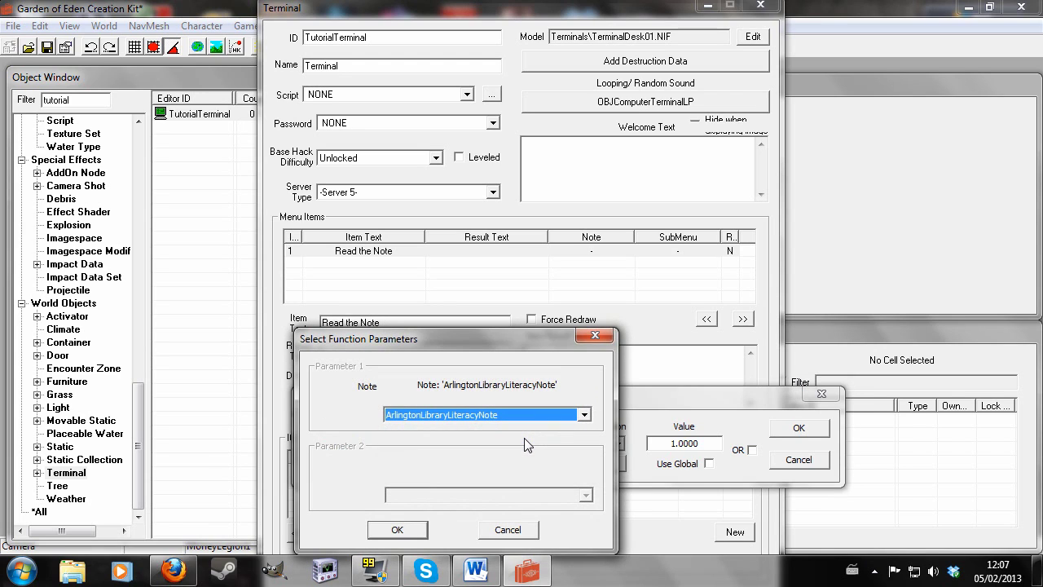
{"action": "type", "text": "TutorialNote"}
{"action": "left_click", "coordinate": [397, 530]}
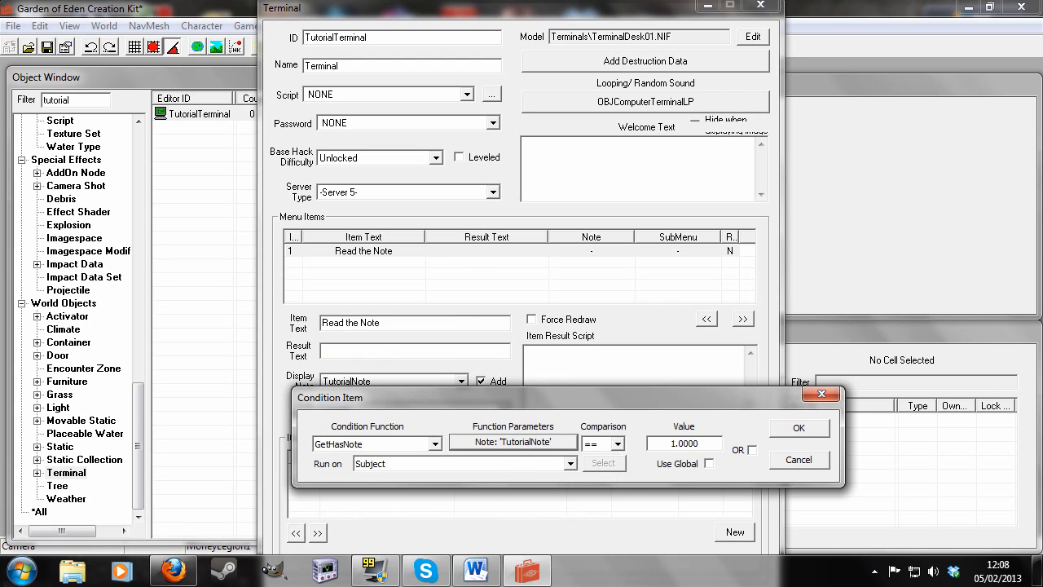
{"action": "type", "text": "0"}
{"action": "left_click", "coordinate": [798, 428]}
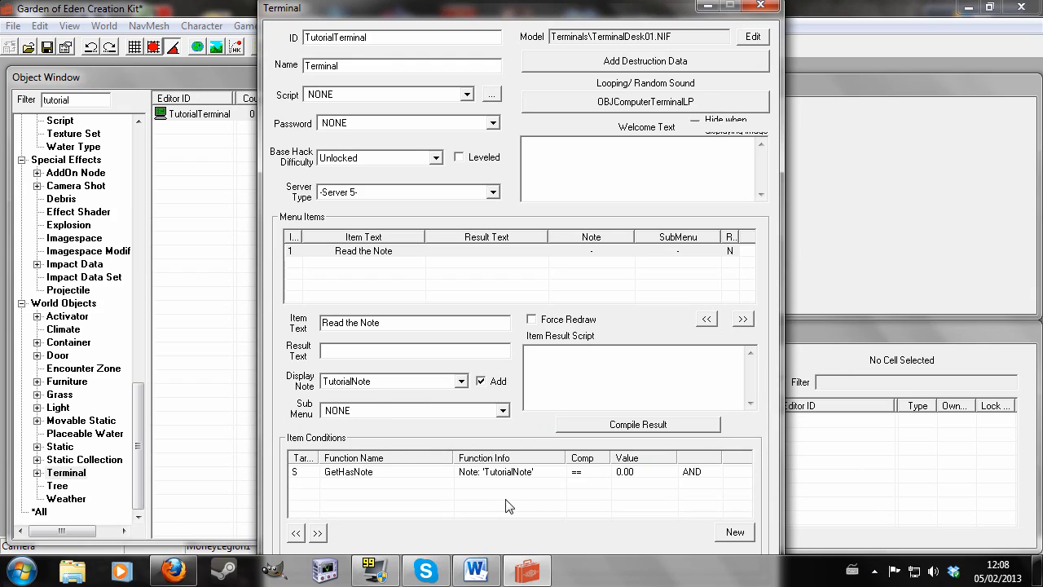
- Add a menu item 'Info' with result text 'File not found...'
{"action": "right_click", "coordinate": [364, 276]}
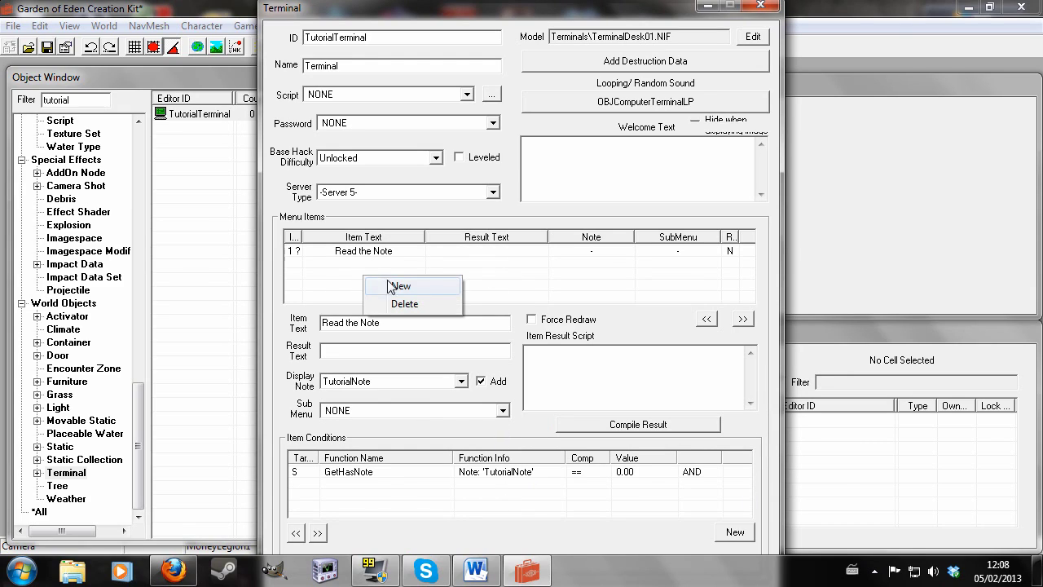
{"action": "left_click", "coordinate": [399, 286]}
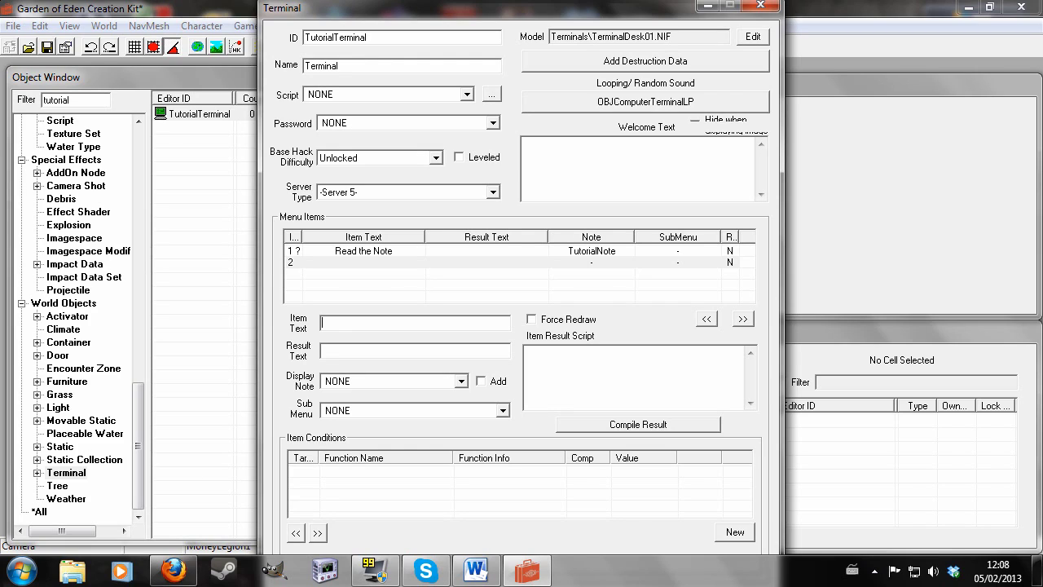
{"action": "type", "text": "Ju"}
{"action": "key", "text": "BackSpace"}
{"action": "key", "text": "BackSpace"}
{"action": "type", "text": "Info"}
{"action": "left_click", "coordinate": [414, 351]}
{"action": "type", "text": "File not found..."}
{"action": "left_click", "coordinate": [376, 293]}
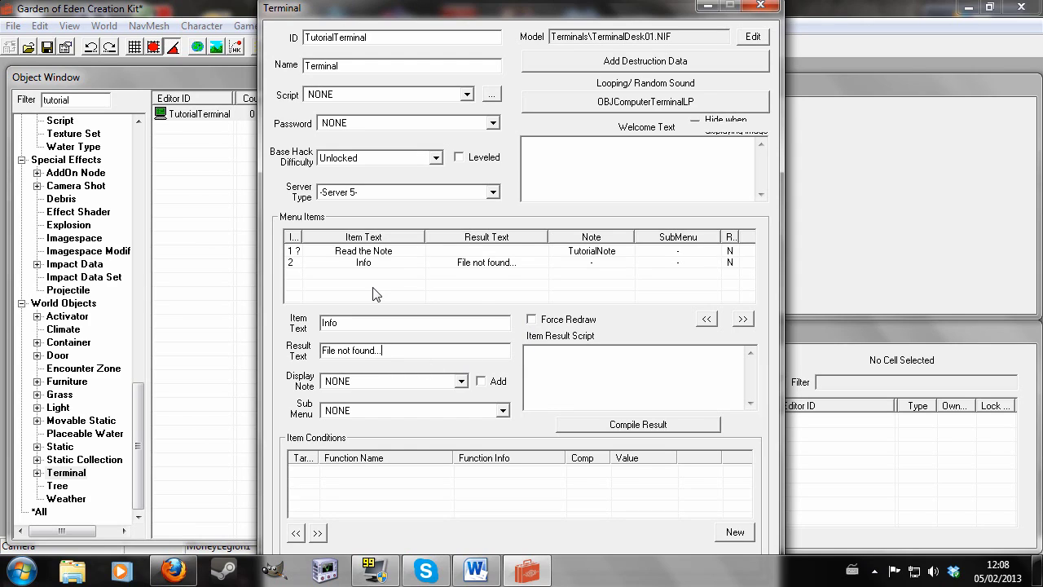
- Toggle Force Redraw on and back off for the Info item
{"action": "left_click", "coordinate": [373, 263]}
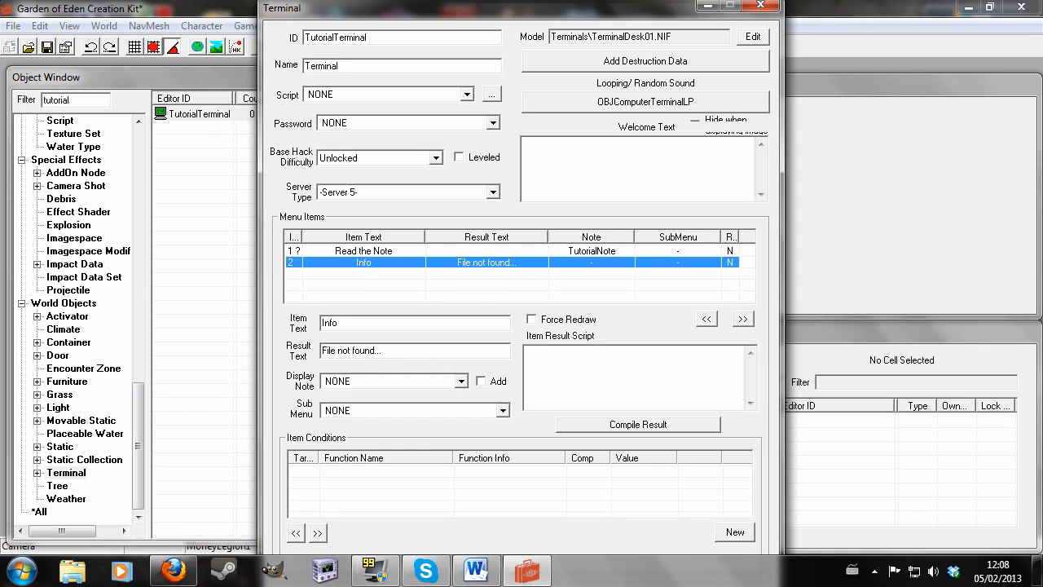
{"action": "left_click", "coordinate": [525, 352]}
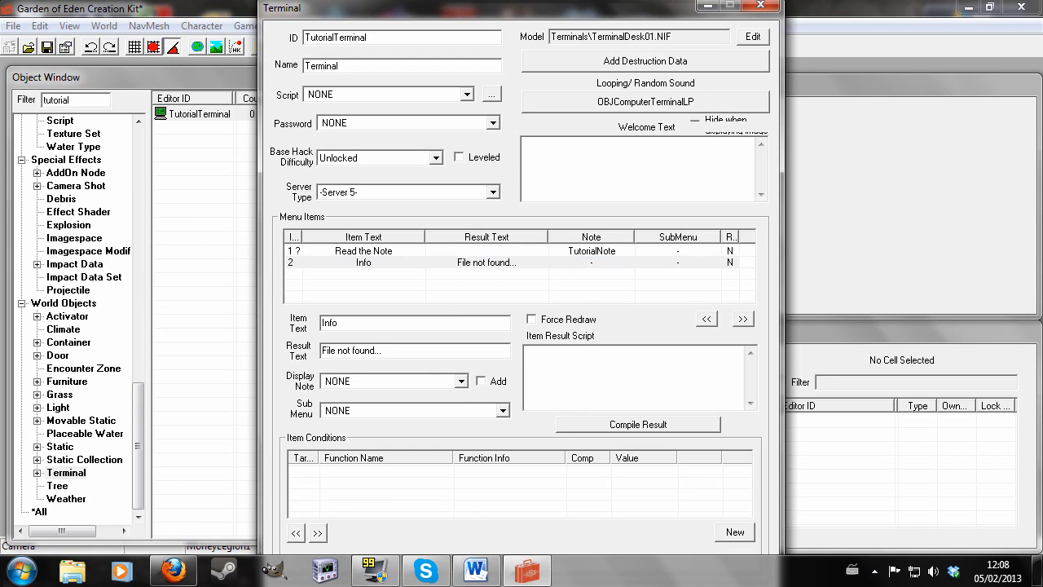
{"action": "left_click", "coordinate": [532, 320]}
{"action": "left_click", "coordinate": [532, 319]}
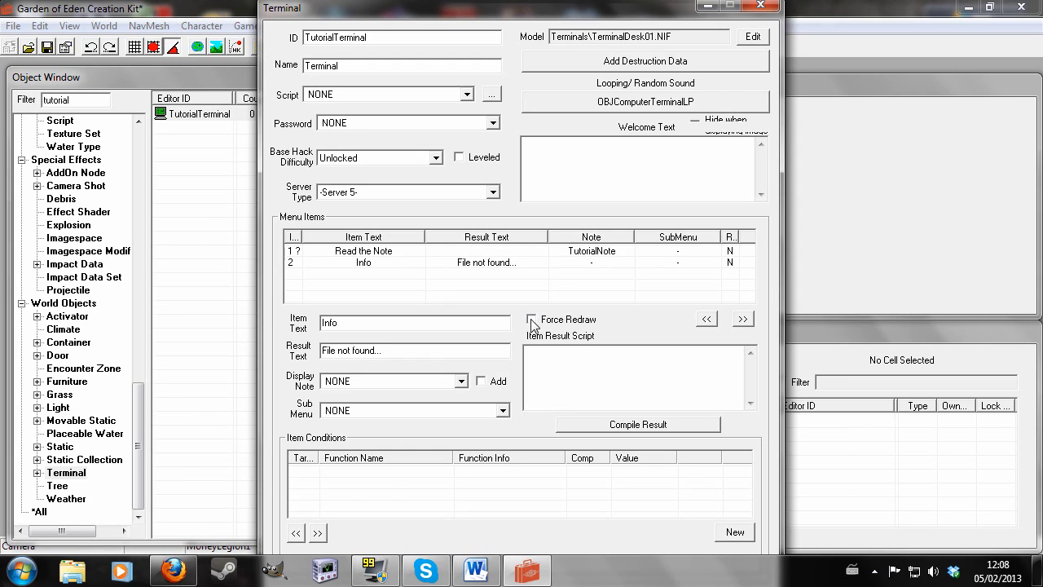
- Re-enable Force Redraw, set welcome text 'Welcome to the terminal', server type -Server 7-, difficulty Unlocked
{"action": "left_click", "coordinate": [532, 319]}
{"action": "type", "text": "Welcome to the terminal"}
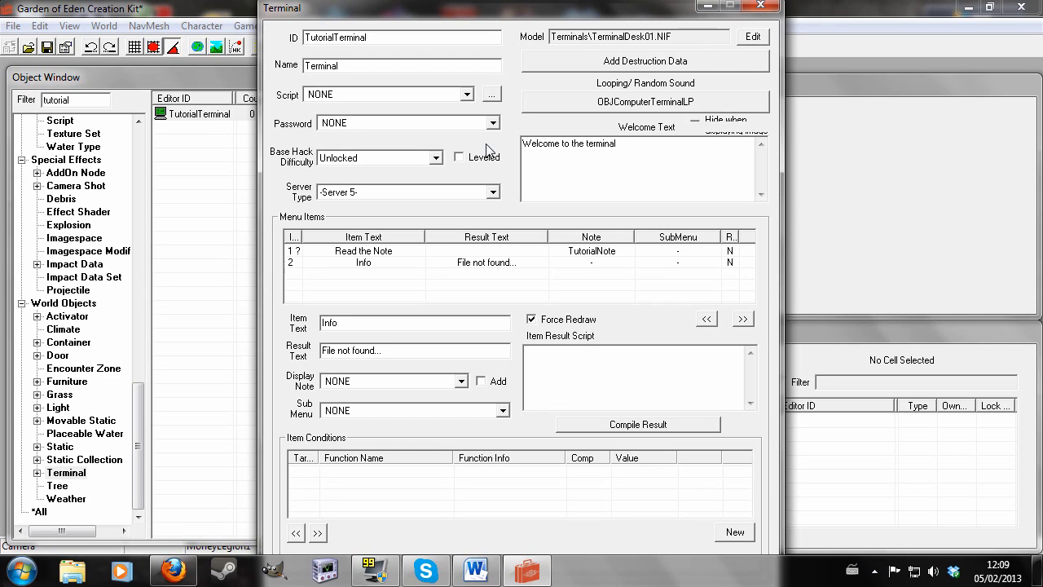
{"action": "left_click", "coordinate": [493, 194]}
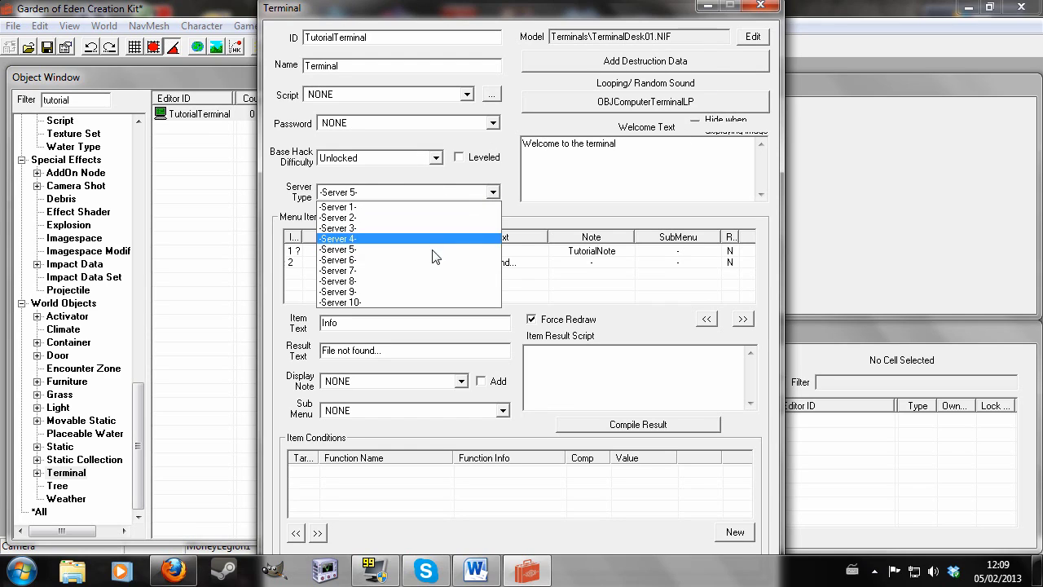
{"action": "left_click", "coordinate": [415, 269]}
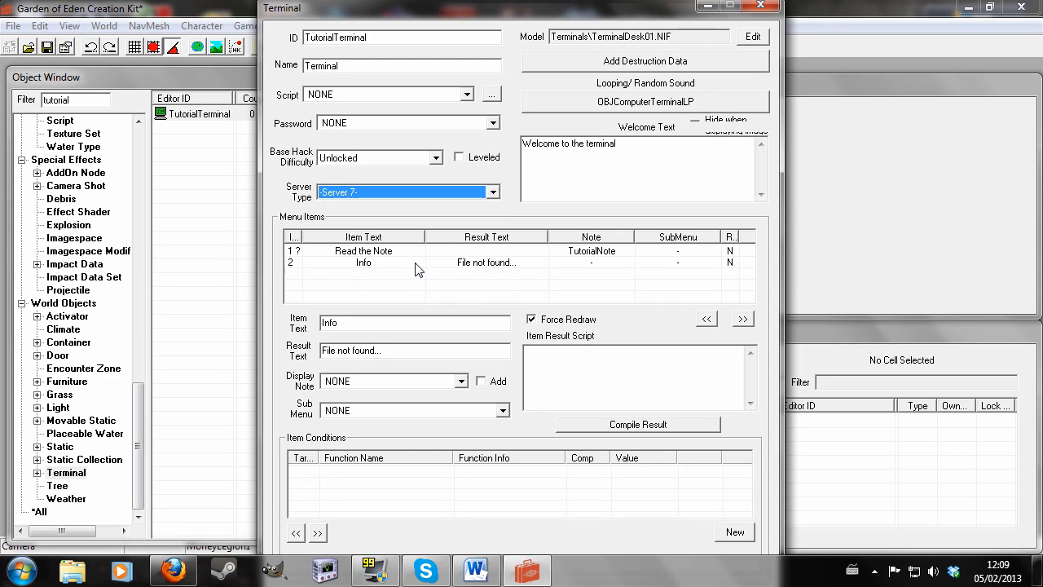
{"action": "left_click", "coordinate": [436, 158]}
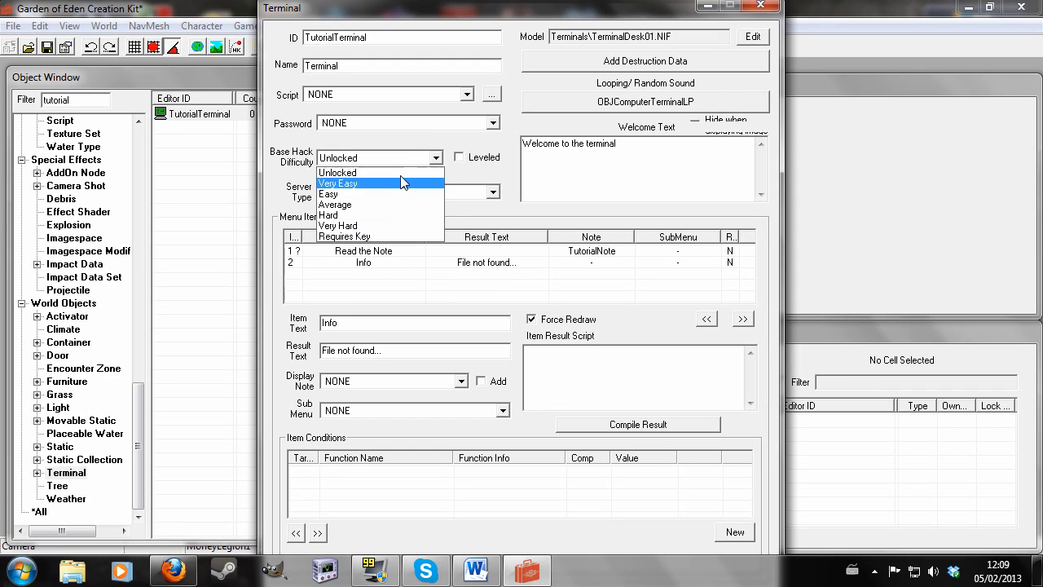
{"action": "left_click", "coordinate": [422, 158]}
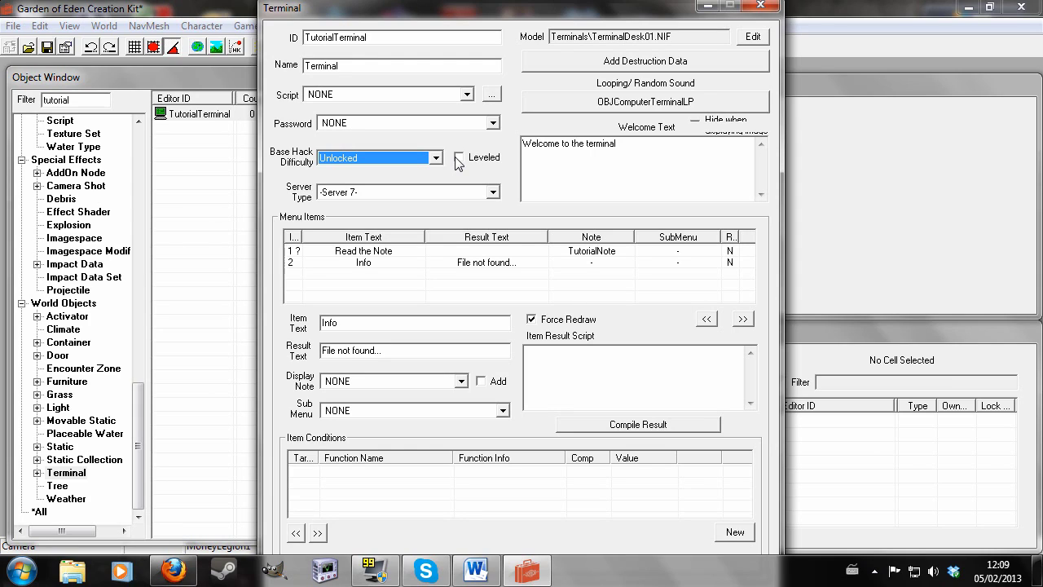
{"action": "left_click", "coordinate": [417, 289]}
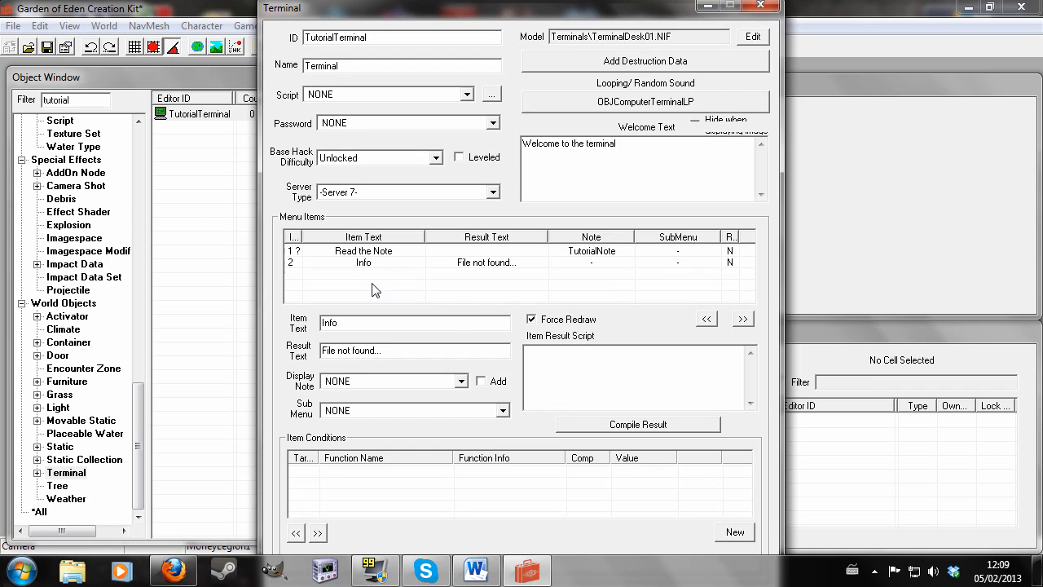
- Add a third menu item 'Inbox' and close the TutorialTerminal editor
{"action": "right_click", "coordinate": [373, 285]}
{"action": "left_click", "coordinate": [396, 295]}
{"action": "left_click", "coordinate": [415, 323]}
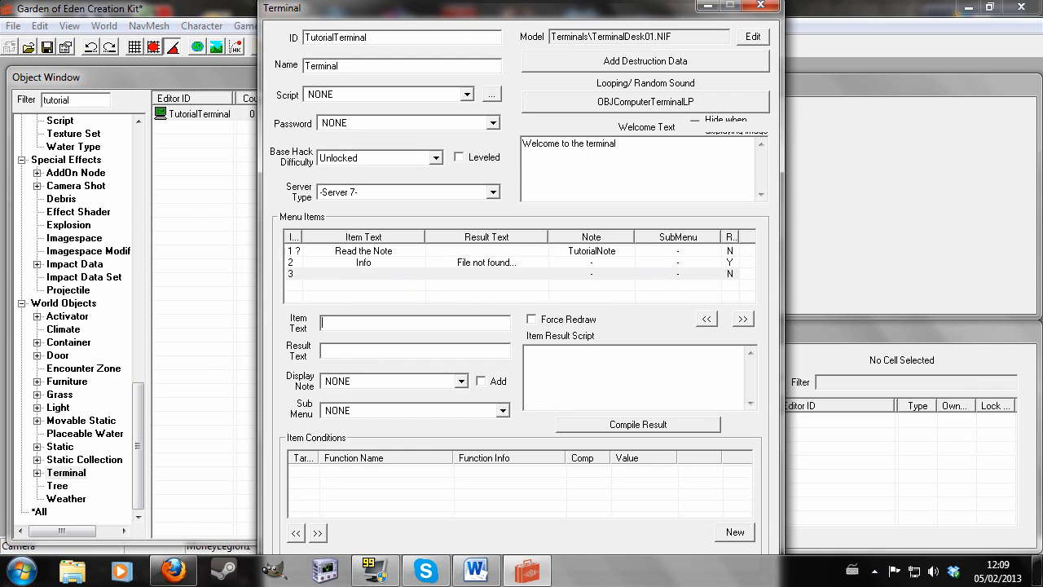
{"action": "type", "text": "Inbox"}
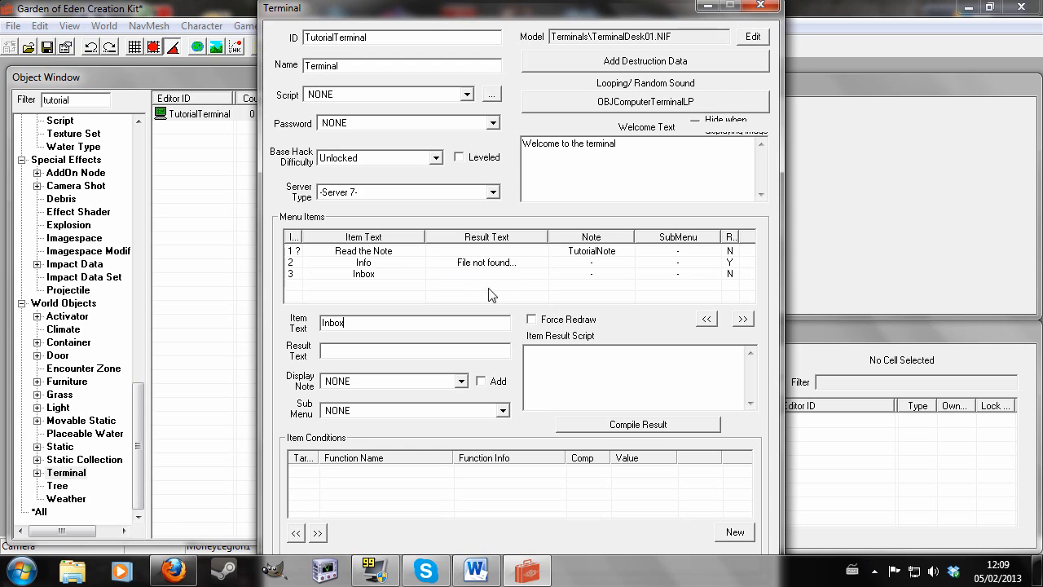
{"action": "key", "text": "Return"}
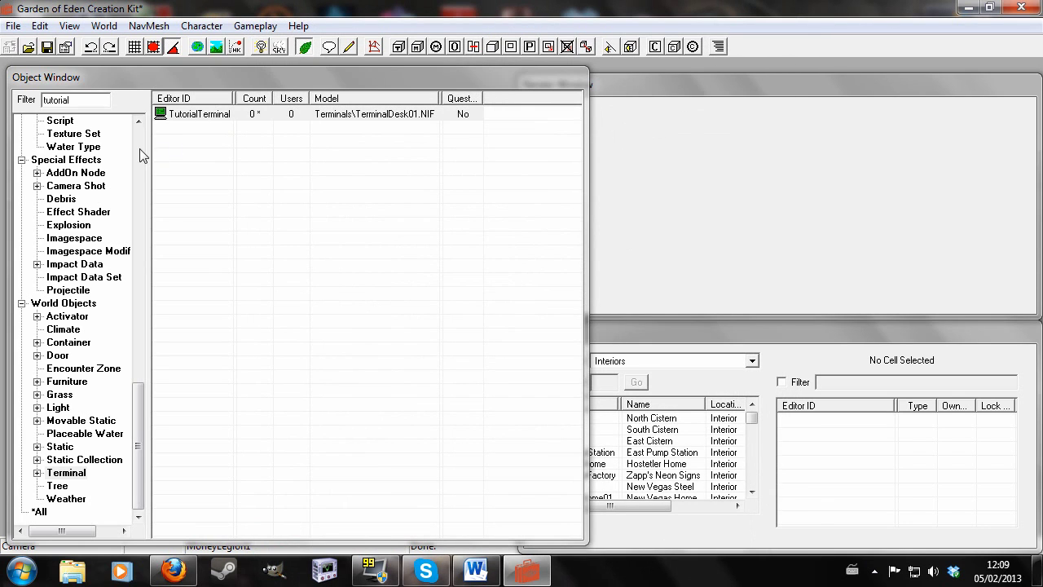
- Clear the Object Window filter and select a default desk terminal
{"action": "double_click", "coordinate": [57, 100]}
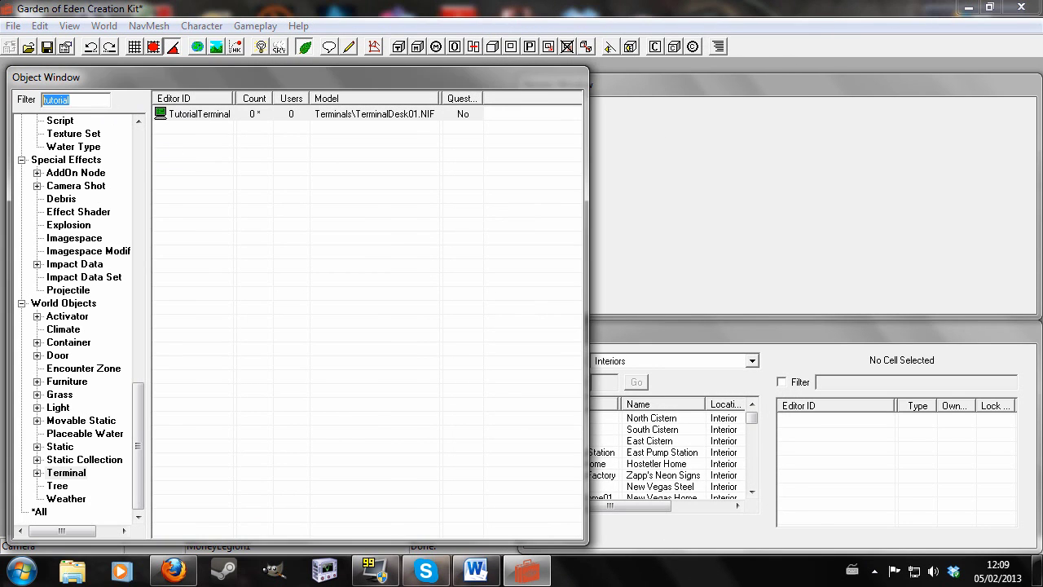
{"action": "key", "text": "BackSpace"}
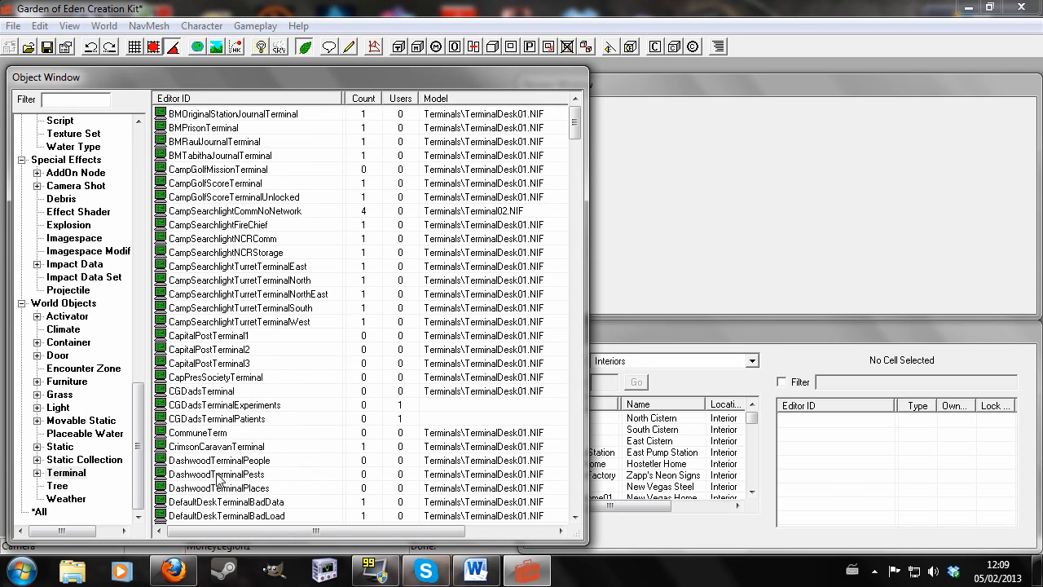
{"action": "left_click", "coordinate": [249, 501]}
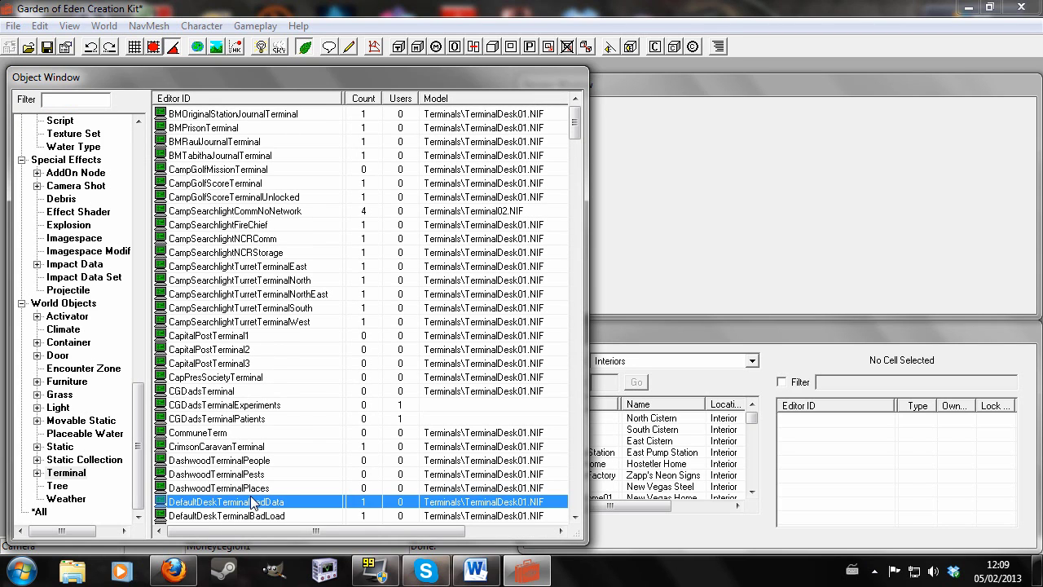
- Copy DefaultDeskTerminalBadLoad as TutorialTerminal2 with no welcome text, named 'Termianl'
{"action": "scroll", "coordinate": [251, 499], "scroll_direction": "down", "scroll_amount": 2}
{"action": "double_click", "coordinate": [244, 436]}
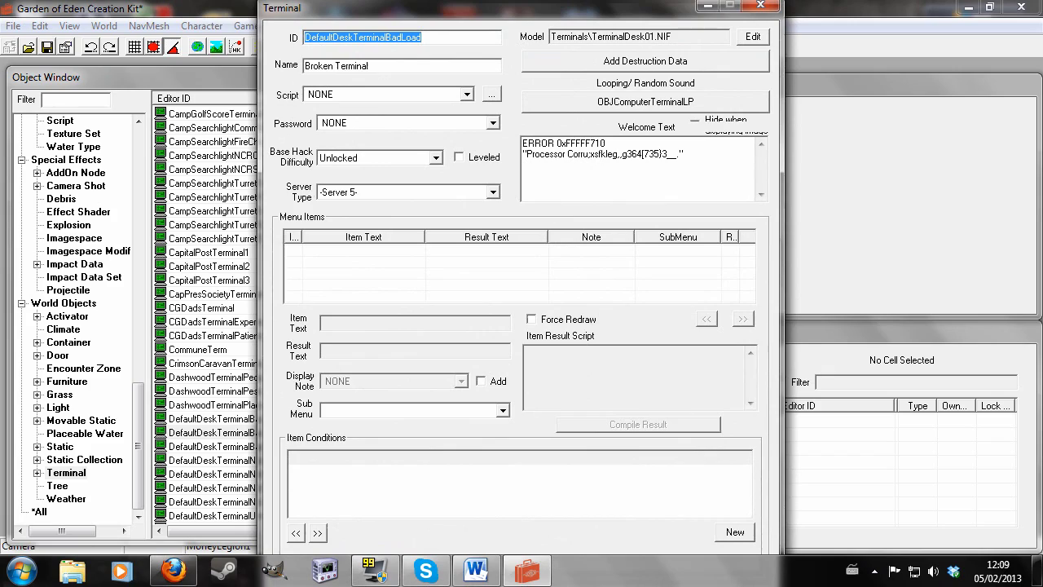
{"action": "left_click_drag", "start_coordinate": [686, 154], "coordinate": [523, 142]}
{"action": "key", "text": "Delete"}
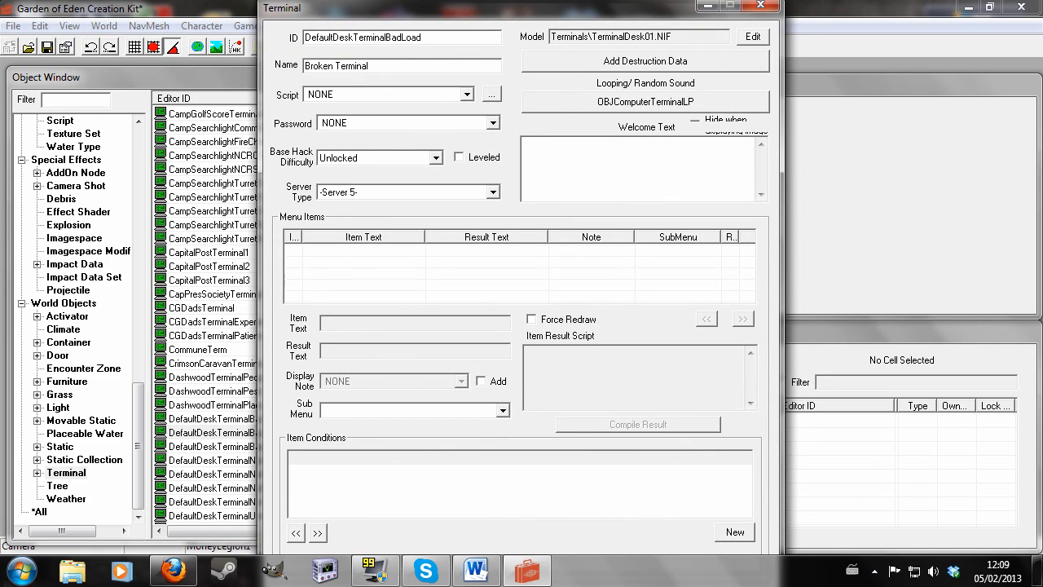
{"action": "double_click", "coordinate": [414, 36]}
{"action": "type", "text": "TutorialTerminal2"}
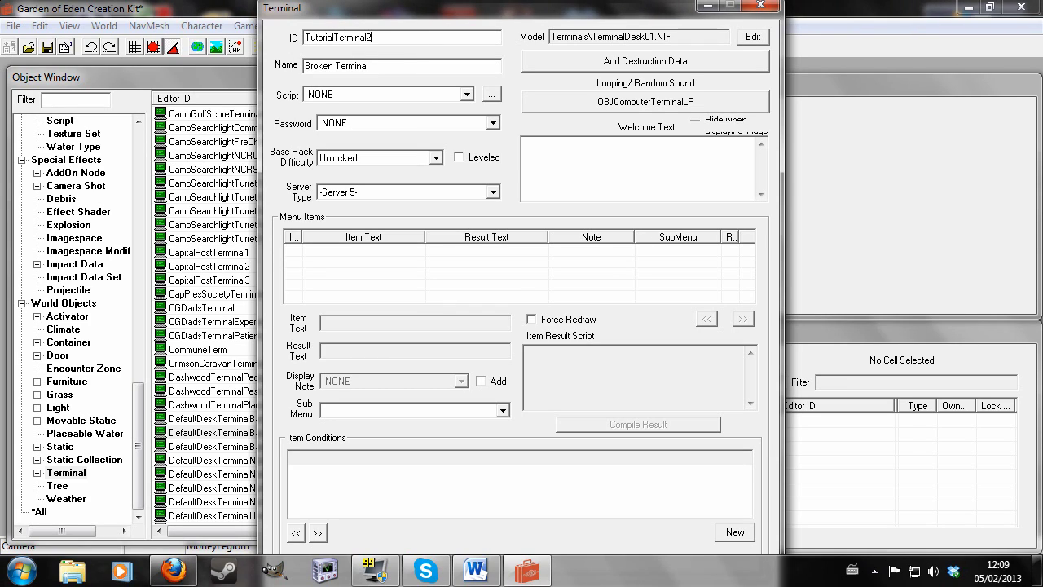
{"action": "key", "text": "Tab"}
{"action": "key", "text": "BackSpace"}
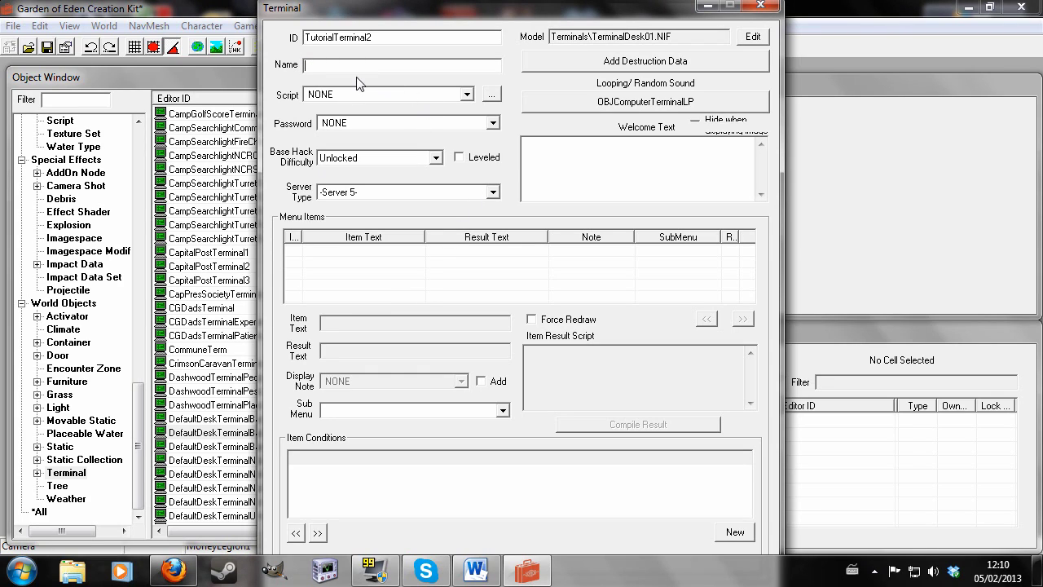
{"action": "type", "text": "Termianl"}
- Add menu items 'Item 1' and 'Item 2' and save the terminal under its new ID
{"action": "right_click", "coordinate": [371, 270]}
{"action": "left_click", "coordinate": [391, 277]}
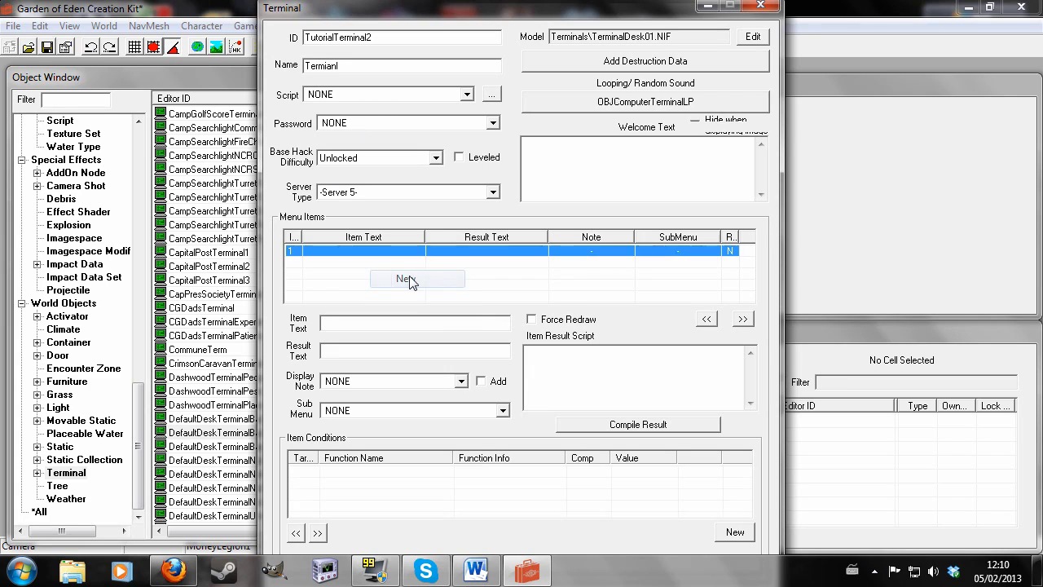
{"action": "left_click", "coordinate": [415, 323]}
{"action": "type", "text": "Ite"}
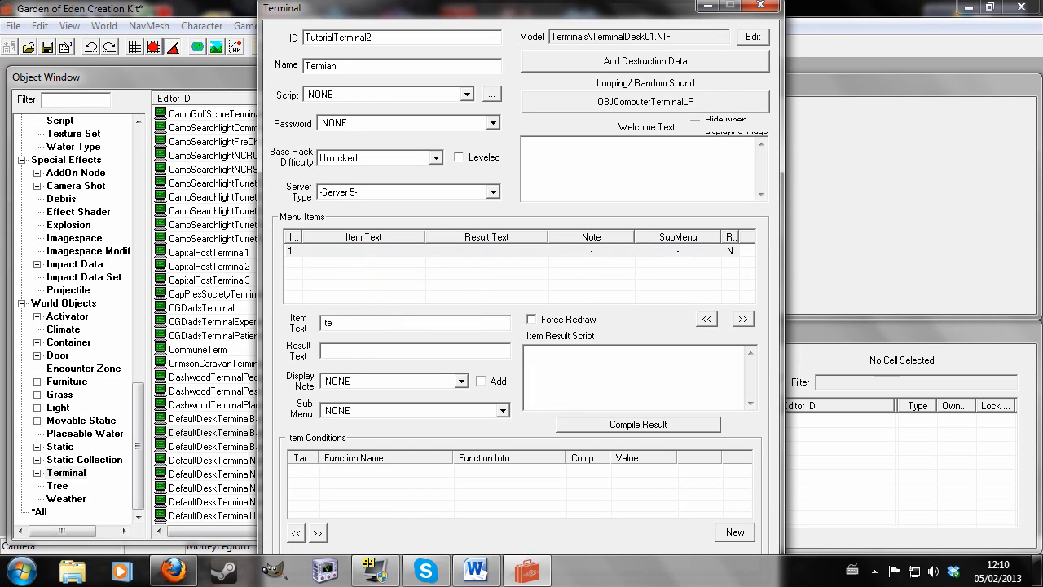
{"action": "type", "text": "m 1"}
{"action": "right_click", "coordinate": [350, 293]}
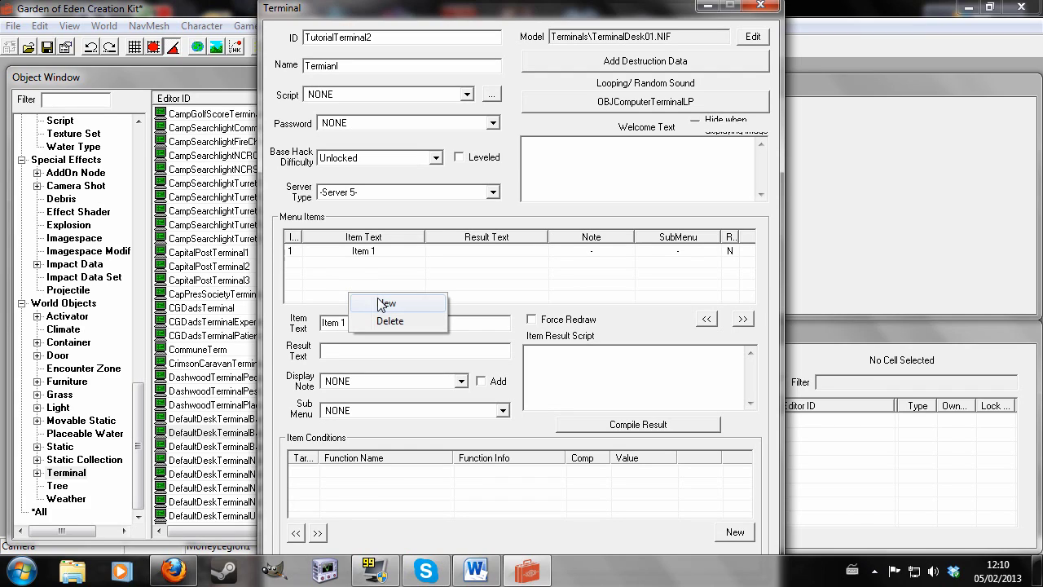
{"action": "left_click", "coordinate": [382, 303]}
{"action": "left_click", "coordinate": [414, 323]}
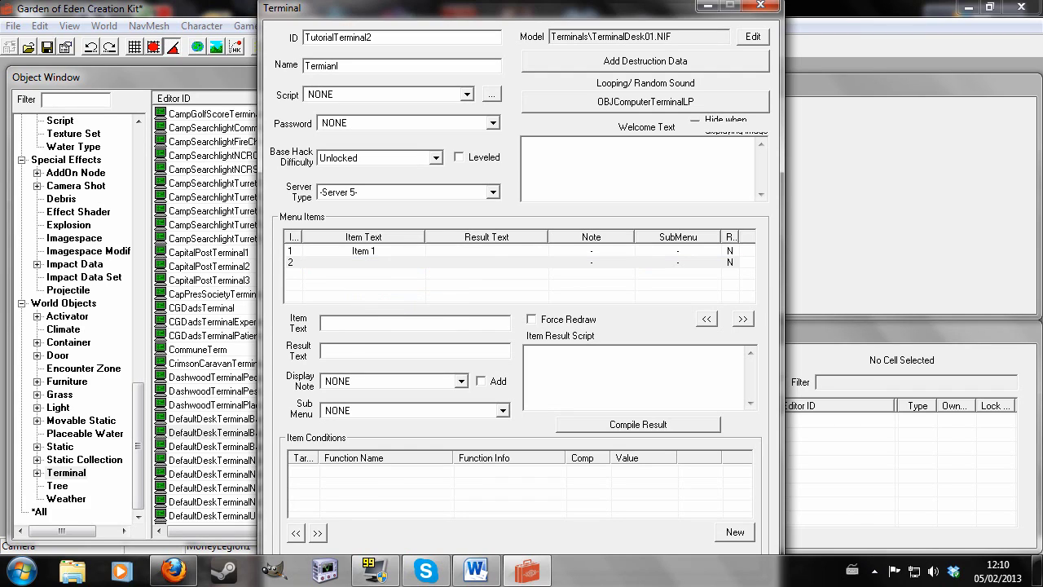
{"action": "type", "text": "Item 2"}
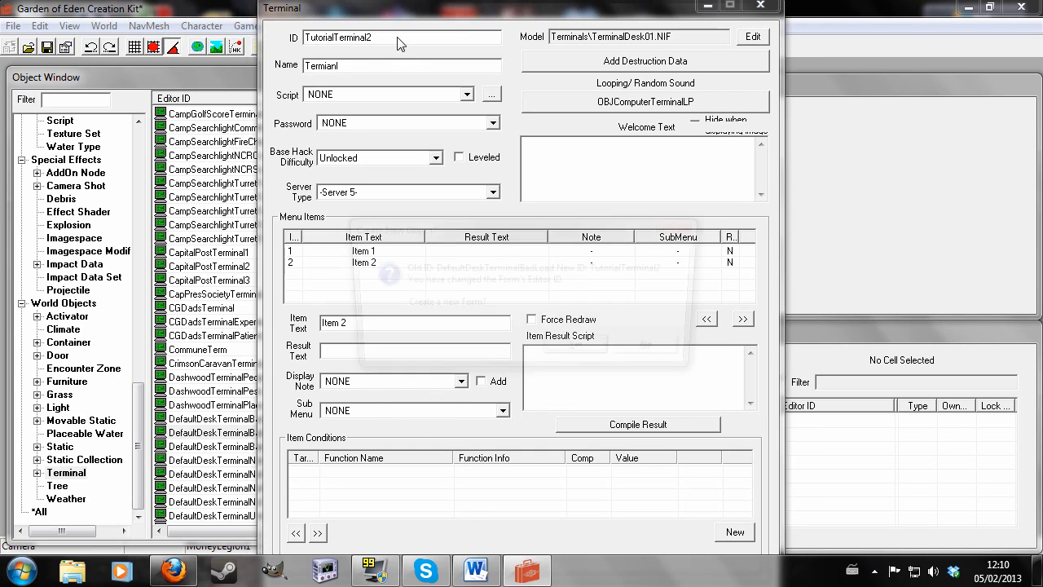
{"action": "key", "text": "Return"}
- Confirm creating TutorialTerminal2, then filter by 'tutorial' and open TutorialTerminal
{"action": "left_click", "coordinate": [593, 349]}
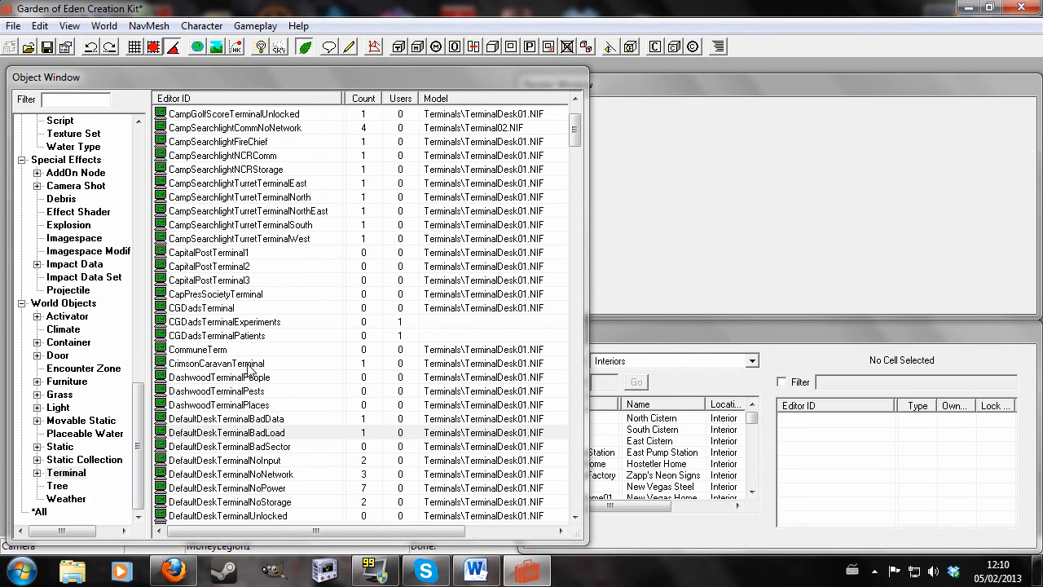
{"action": "left_click", "coordinate": [75, 98]}
{"action": "type", "text": "t"}
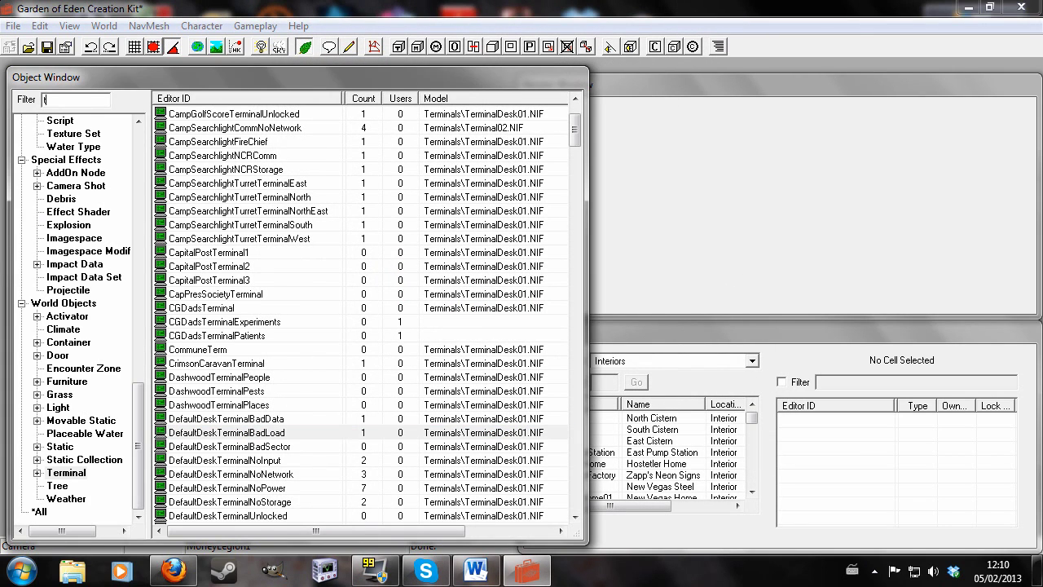
{"action": "type", "text": "utorial"}
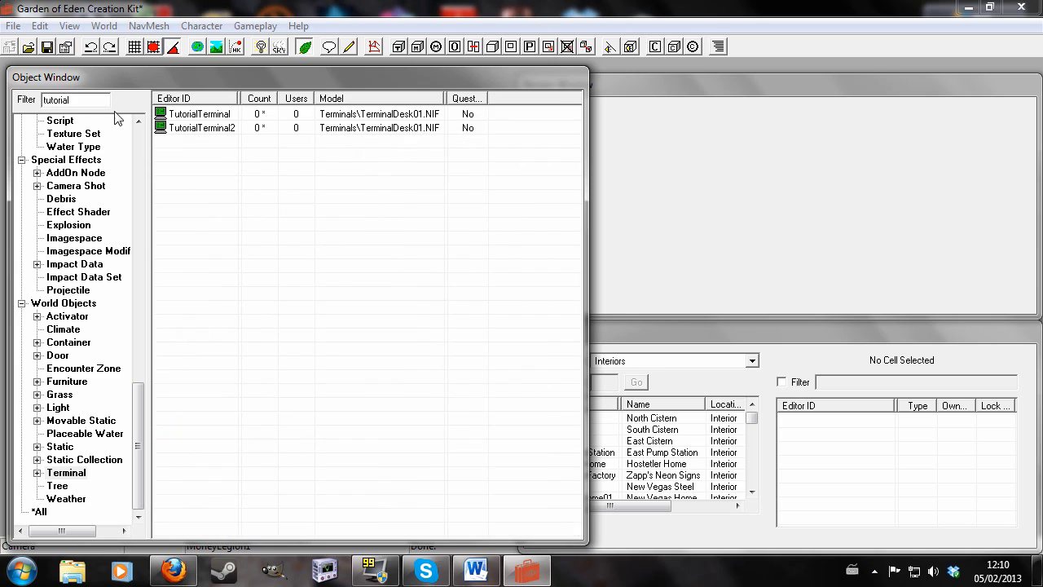
{"action": "double_click", "coordinate": [196, 114]}
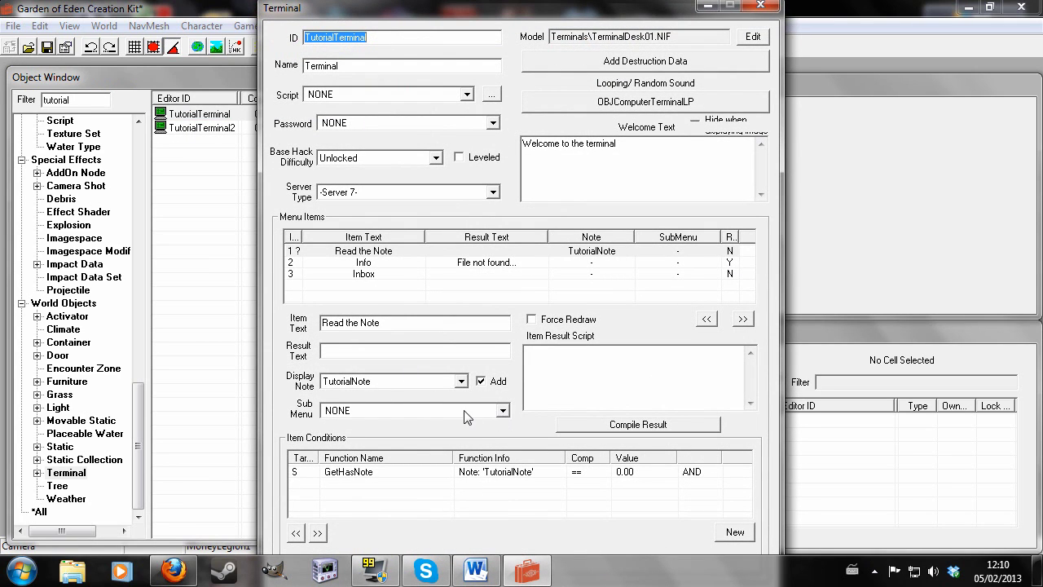
- Set the Inbox menu item's Sub Menu to TutorialTerminal2
{"action": "left_click", "coordinate": [366, 275]}
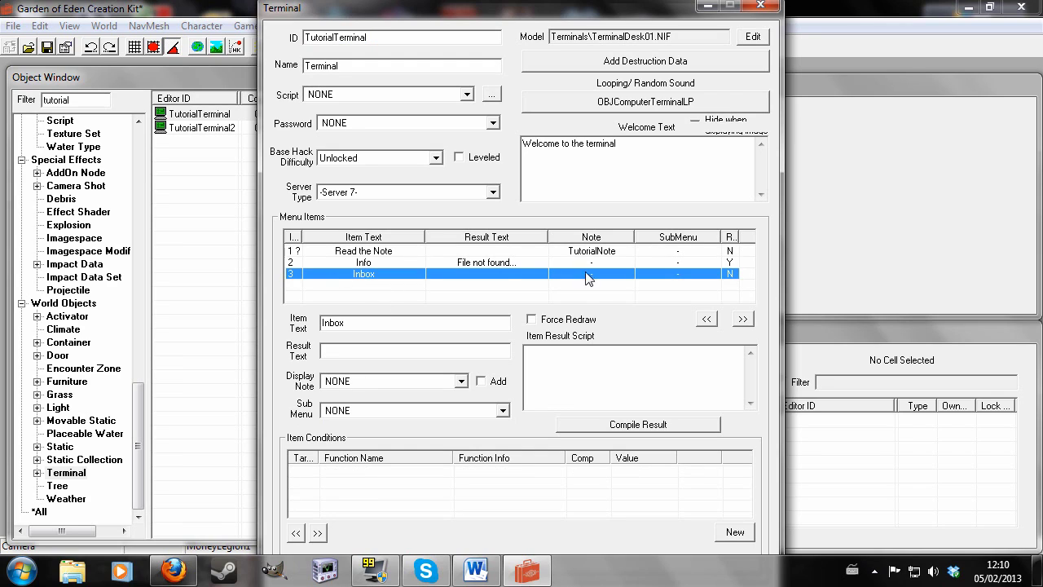
{"action": "left_click", "coordinate": [503, 411]}
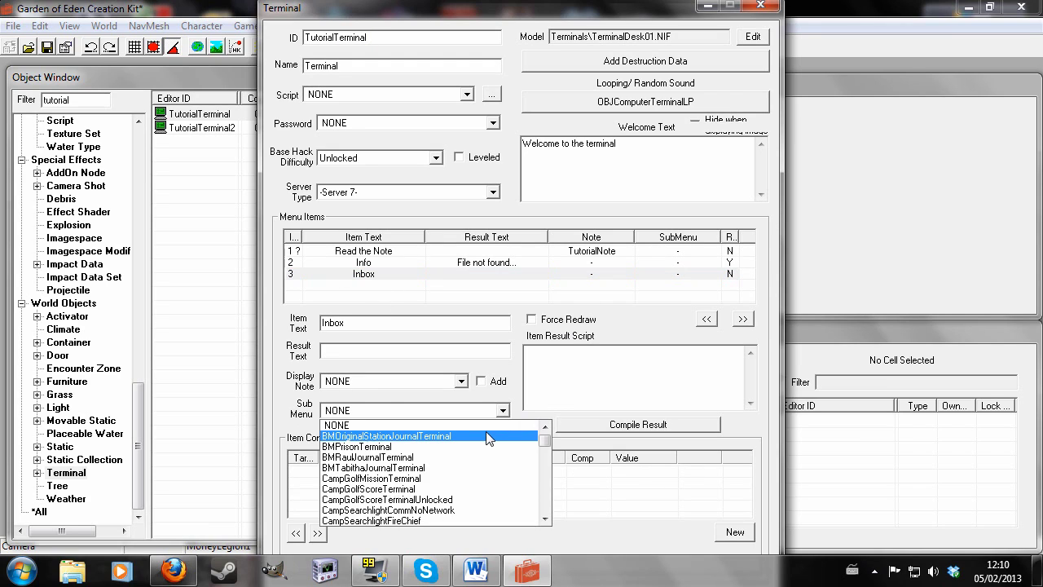
{"action": "type", "text": "tu"}
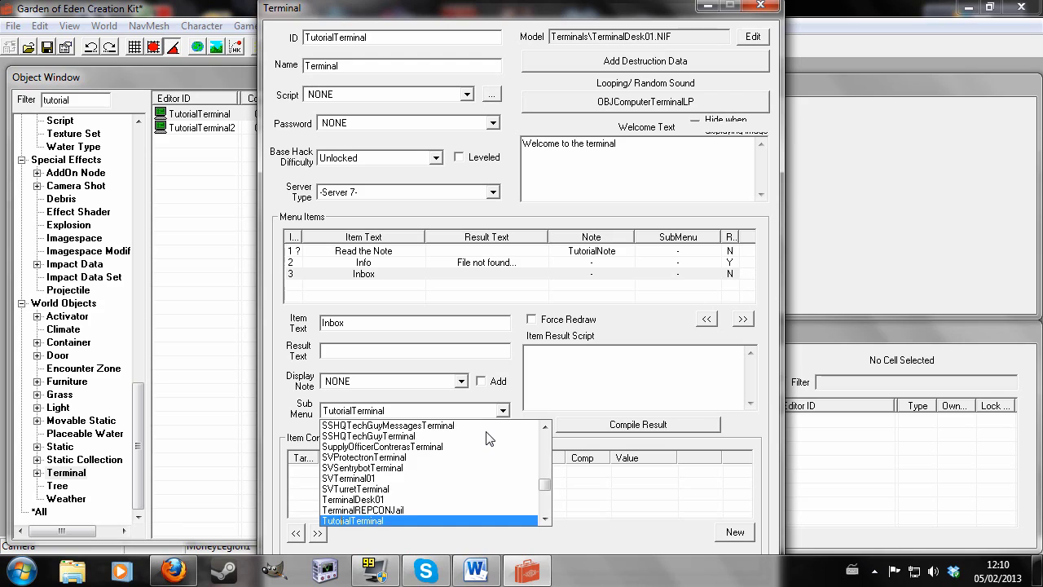
{"action": "scroll", "coordinate": [444, 484], "scroll_direction": "down", "scroll_amount": 1}
{"action": "left_click", "coordinate": [415, 506]}
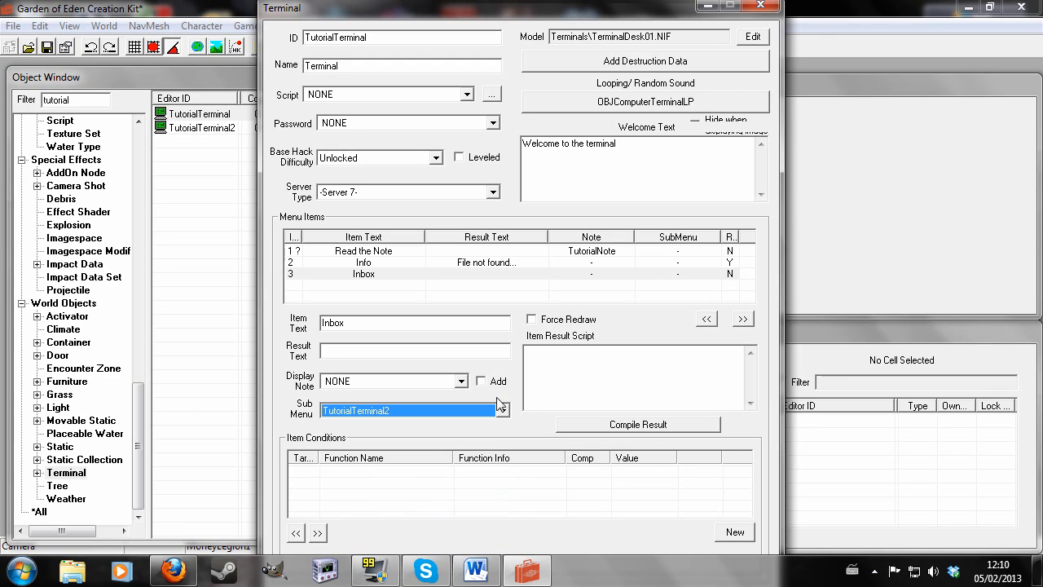
{"action": "left_click", "coordinate": [411, 282]}
{"action": "left_click", "coordinate": [392, 276]}
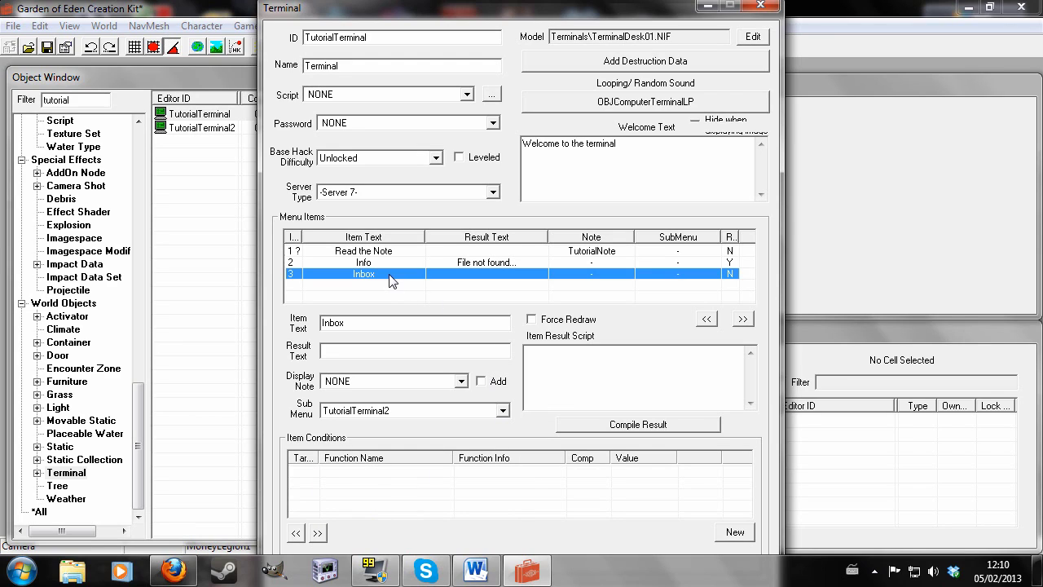
{"action": "left_click", "coordinate": [390, 288]}
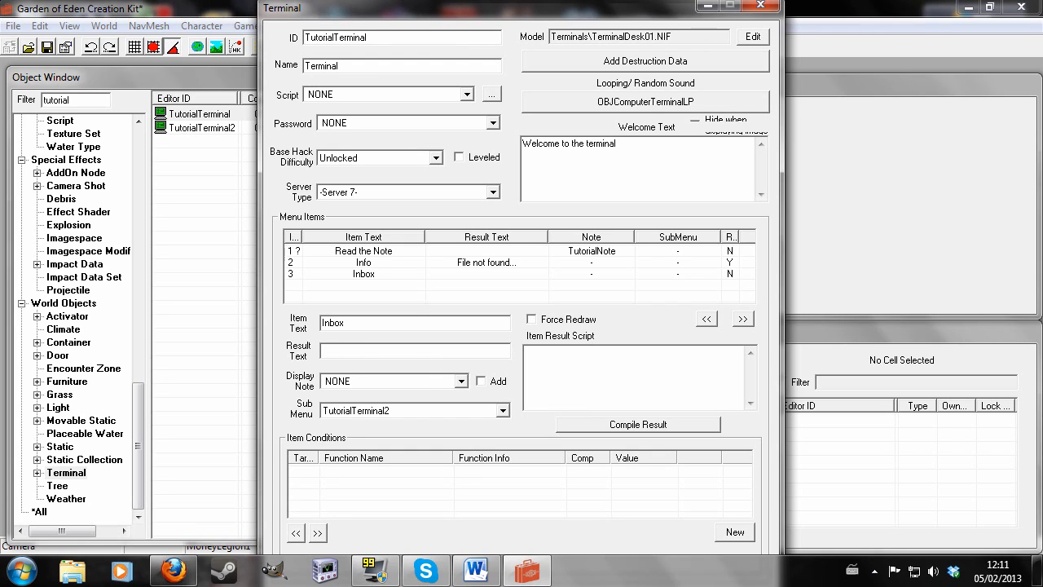
{"action": "key", "text": "Return"}
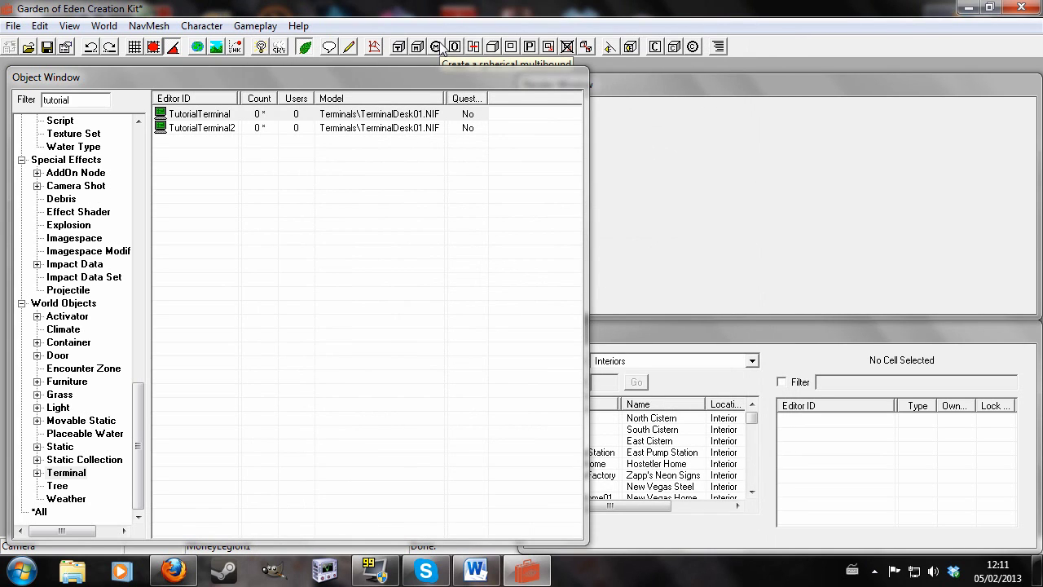